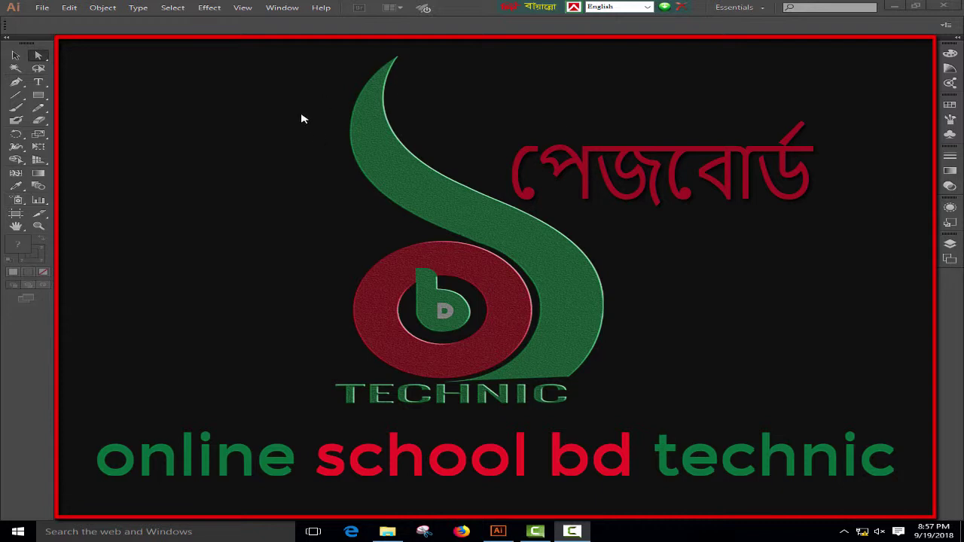
# After trying the Rectangle and Selection tools, start a new document from the File menu.
pyautogui.click(38, 95)
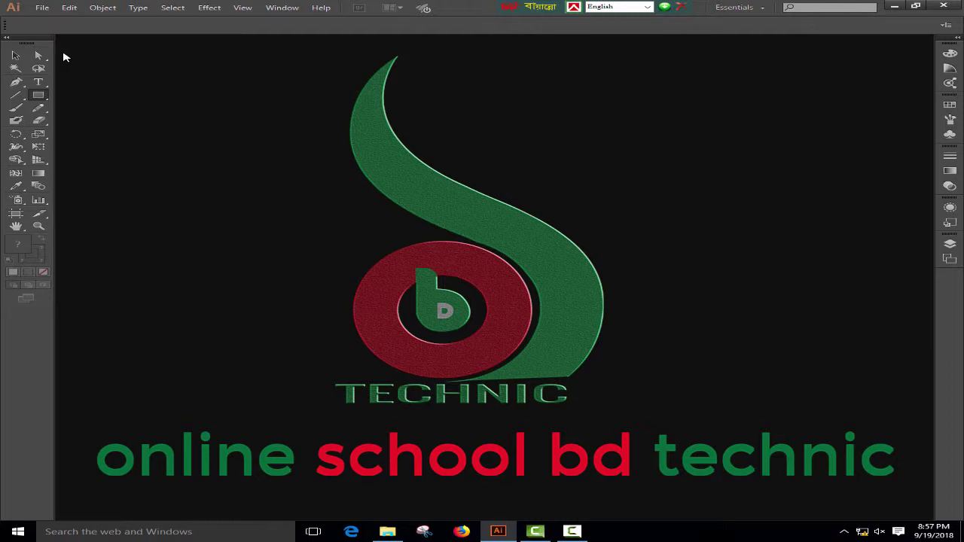
pyautogui.click(15, 55)
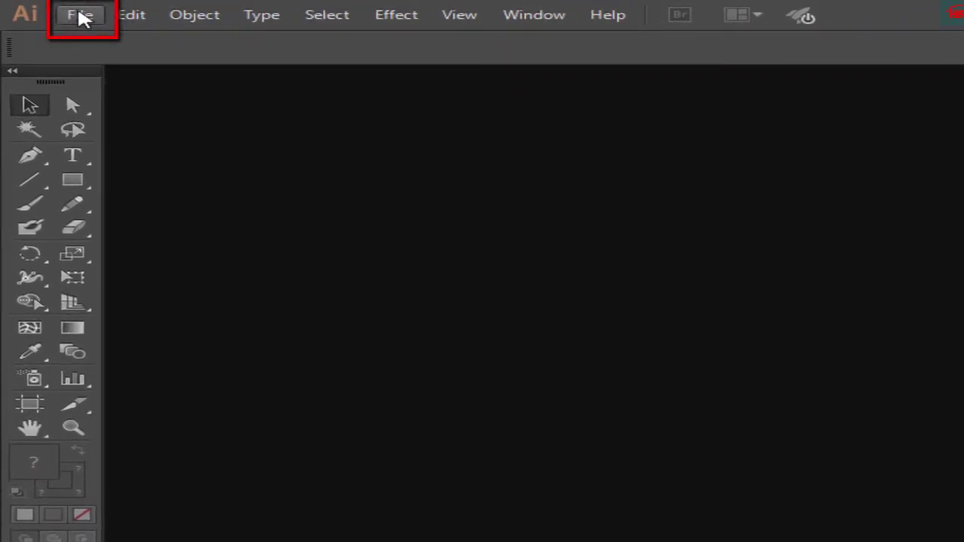
pyautogui.click(81, 16)
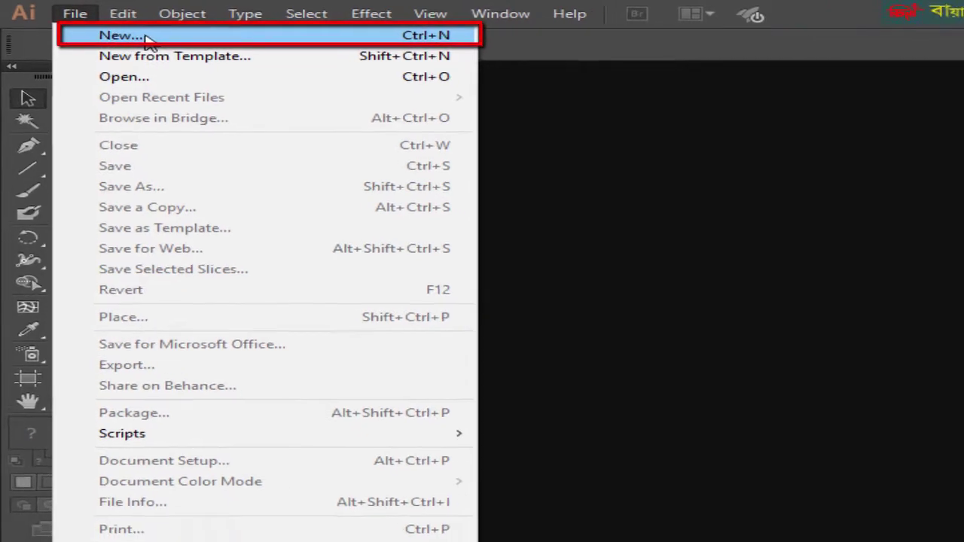
pyautogui.click(85, 22)
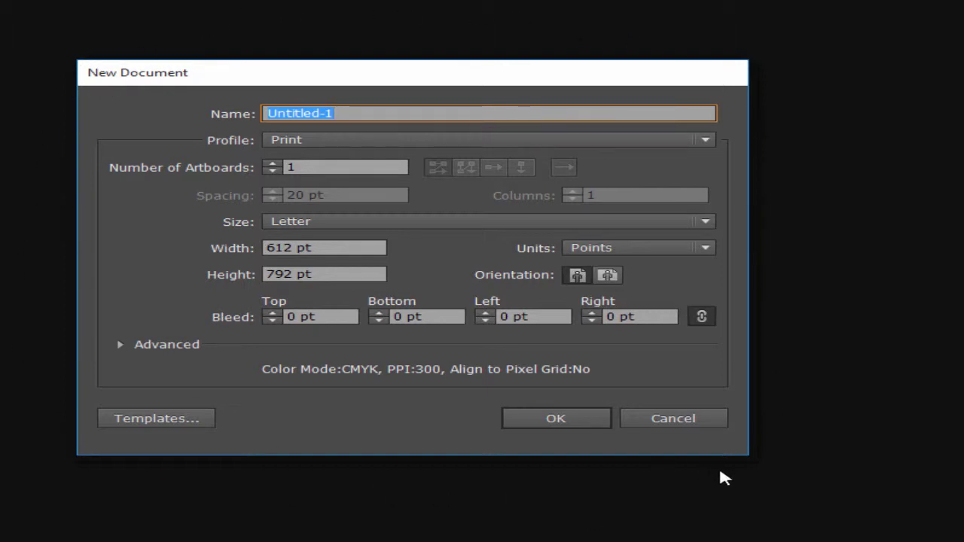
pyautogui.click(693, 420)
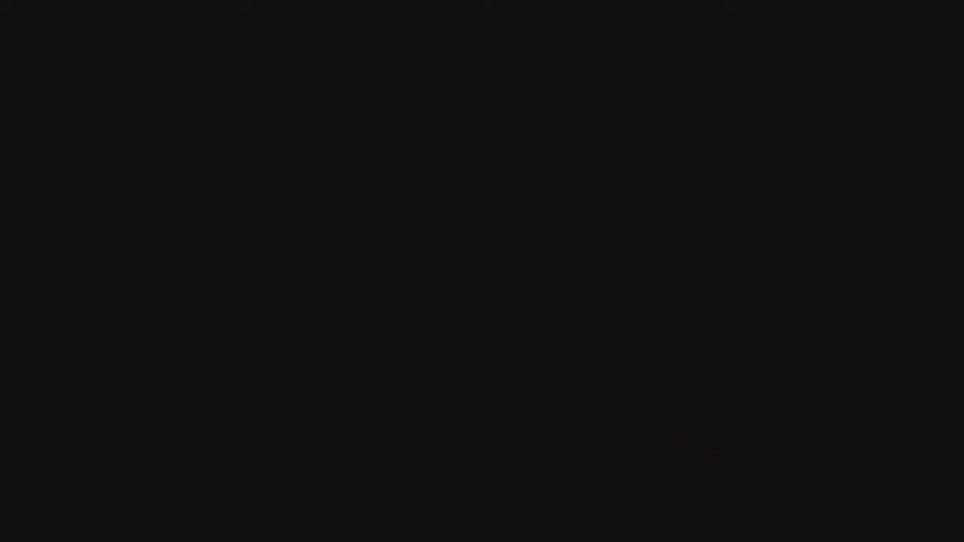
pyautogui.click(51, 9)
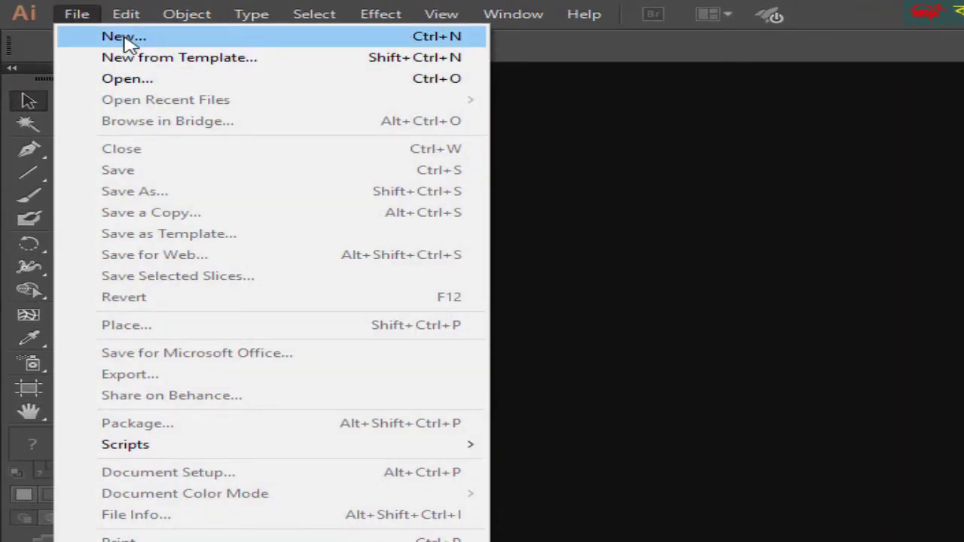
pyautogui.click(88, 27)
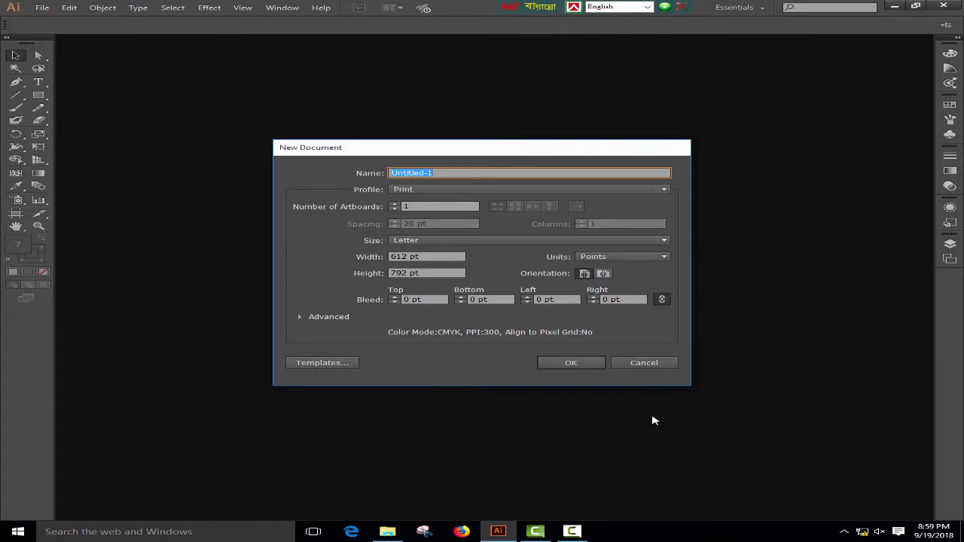
pyautogui.click(648, 368)
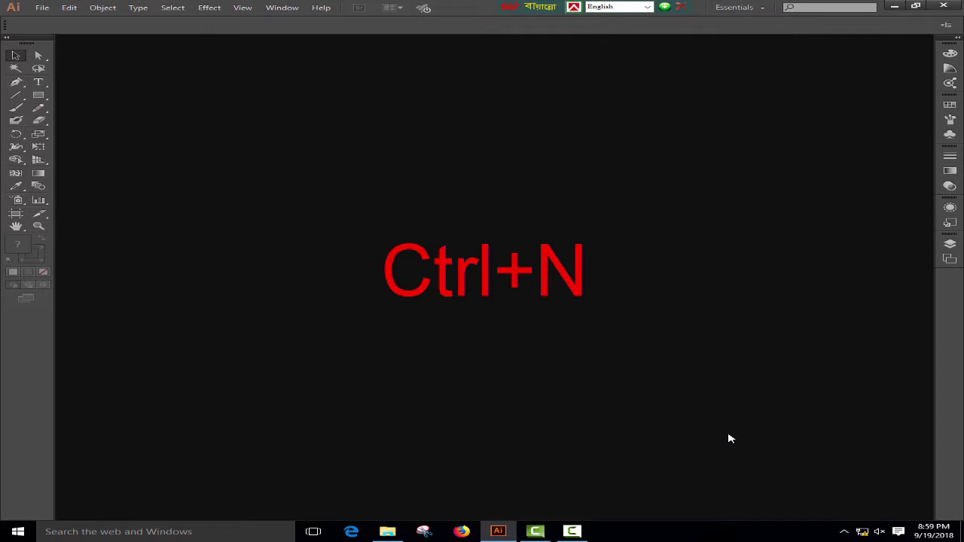
pyautogui.hotkey('ctrl', 'n')
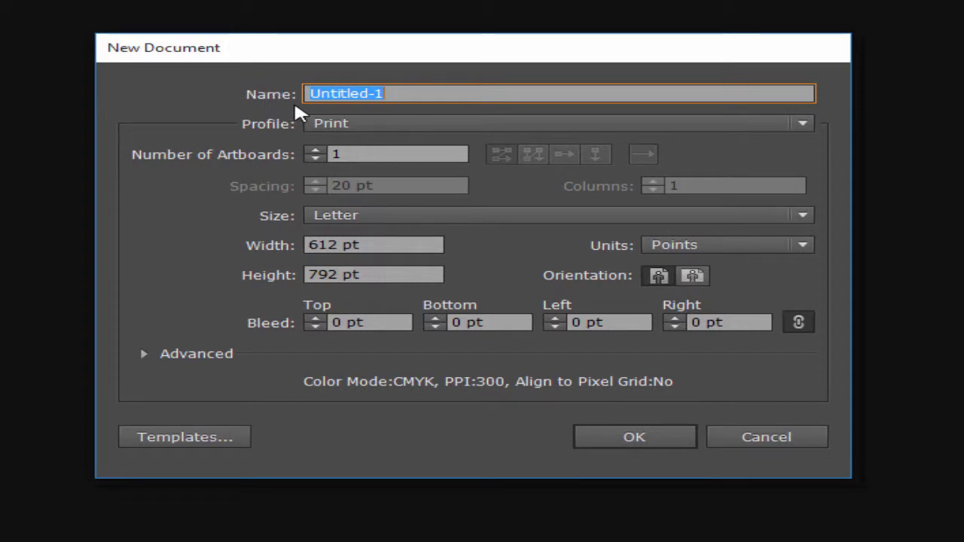
# Replace the default name Untitled-1 with 'exam' in the Name field.
pyautogui.click(413, 91)
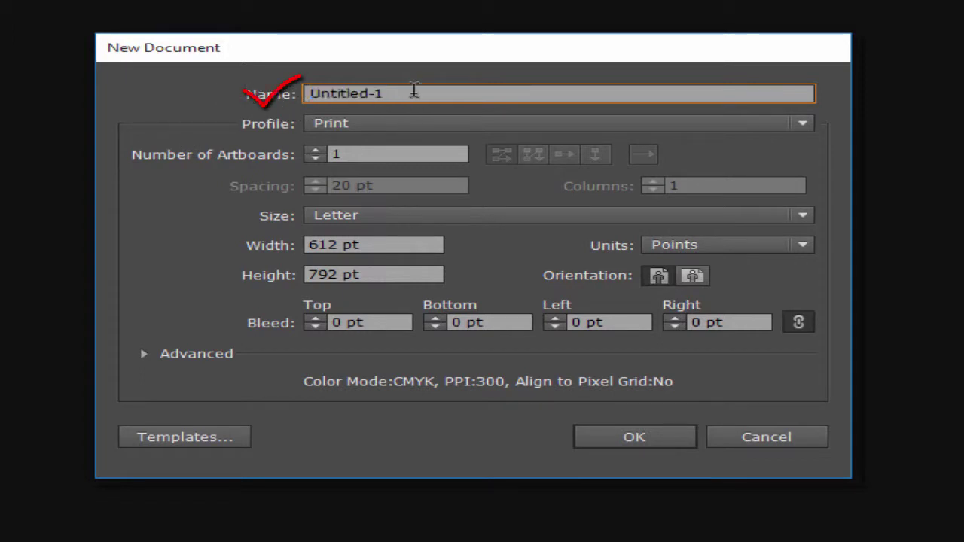
pyautogui.moveTo(437, 93); pyautogui.dragTo(265, 93)
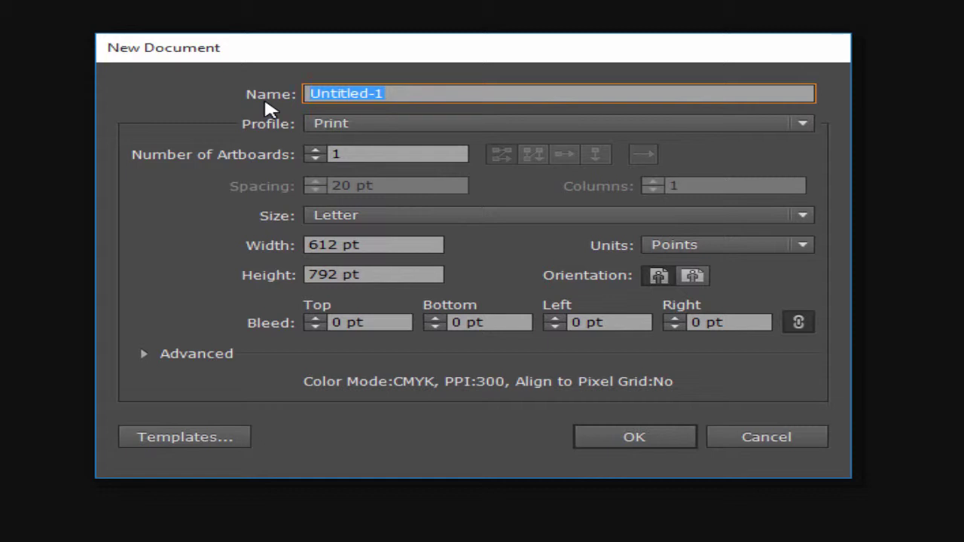
pyautogui.write('ex')
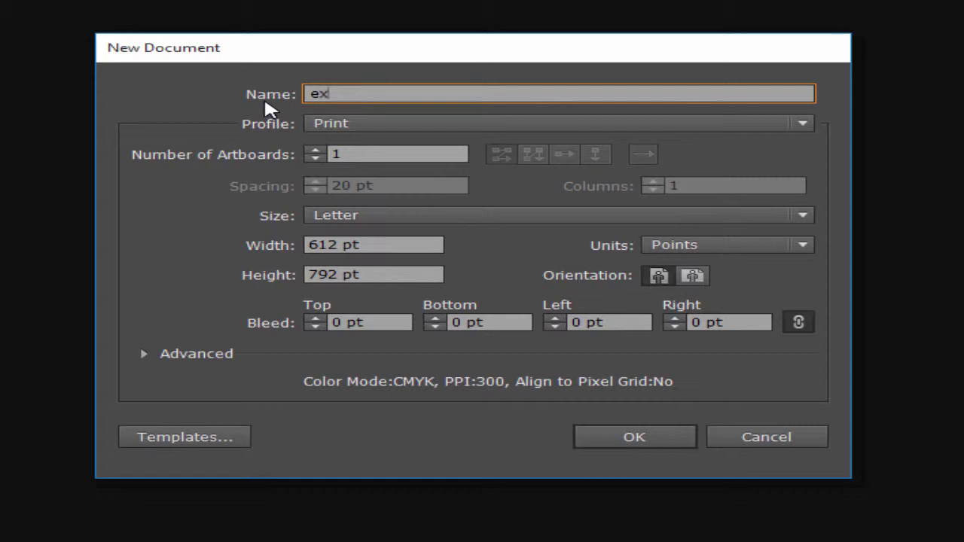
pyautogui.write('am')
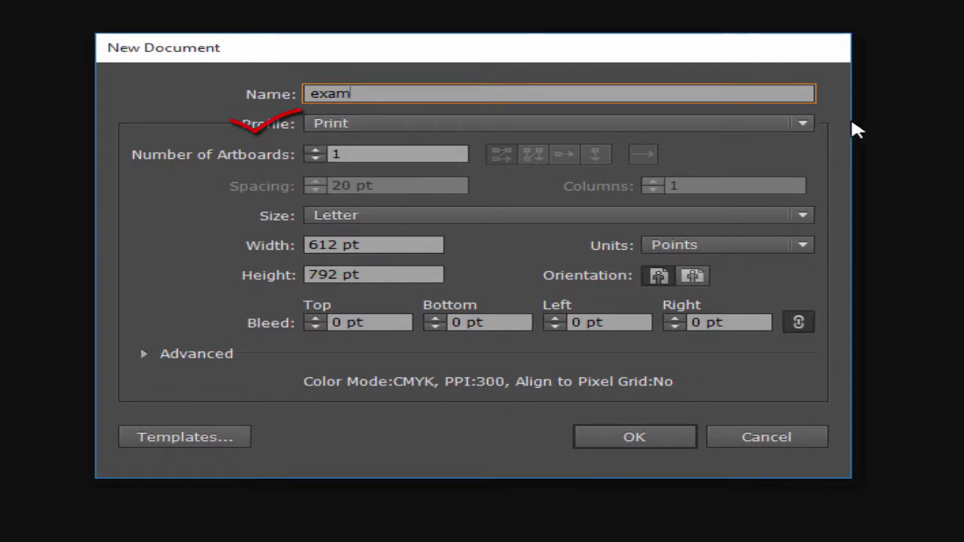
pyautogui.click(803, 125)
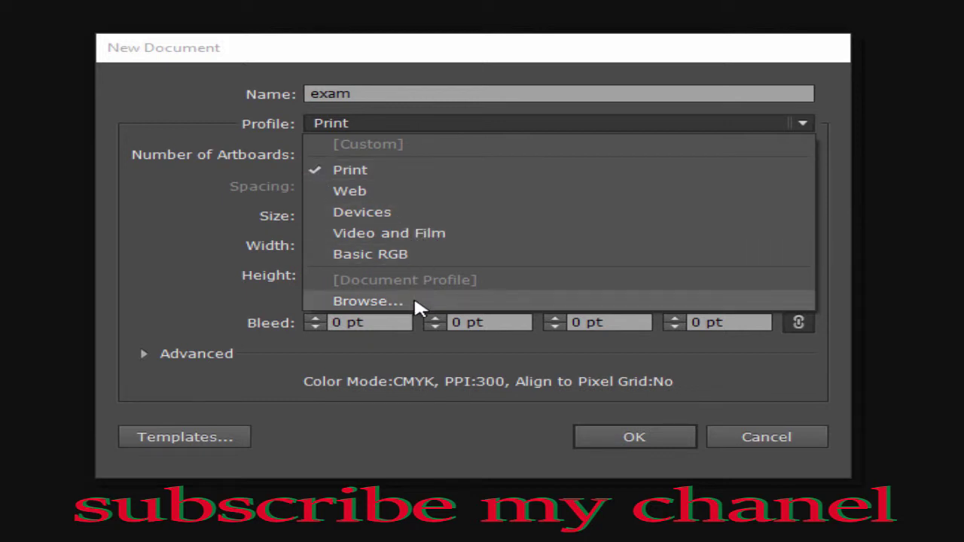
pyautogui.click(380, 170)
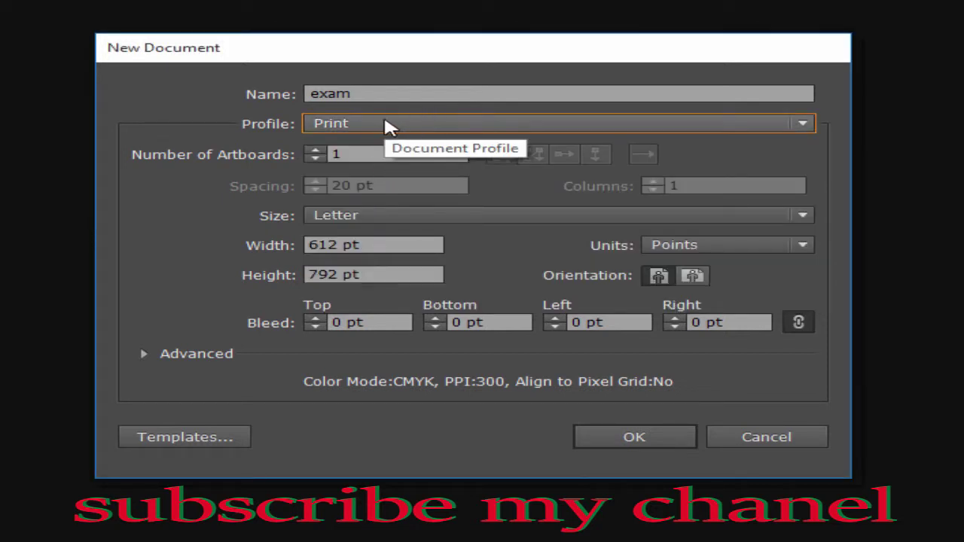
pyautogui.click(375, 123)
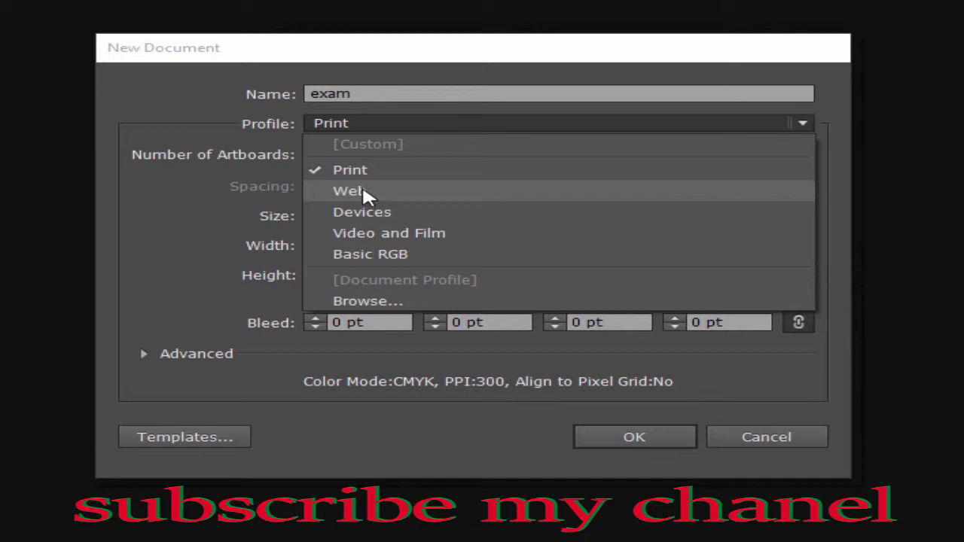
pyautogui.click(399, 175)
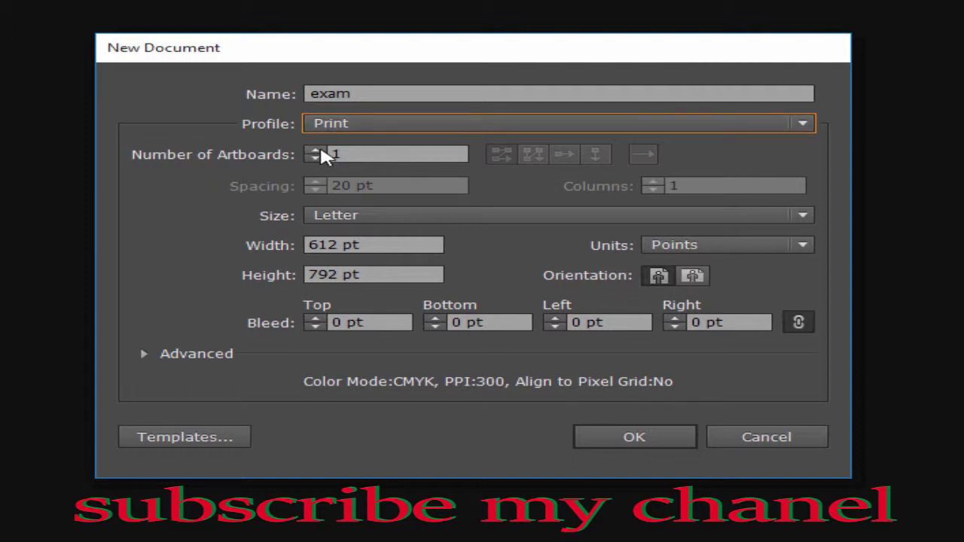
# Raise the artboard count, then bring it back down to 1.
pyautogui.click(314, 151)
pyautogui.click(315, 151)
pyautogui.click(315, 150)
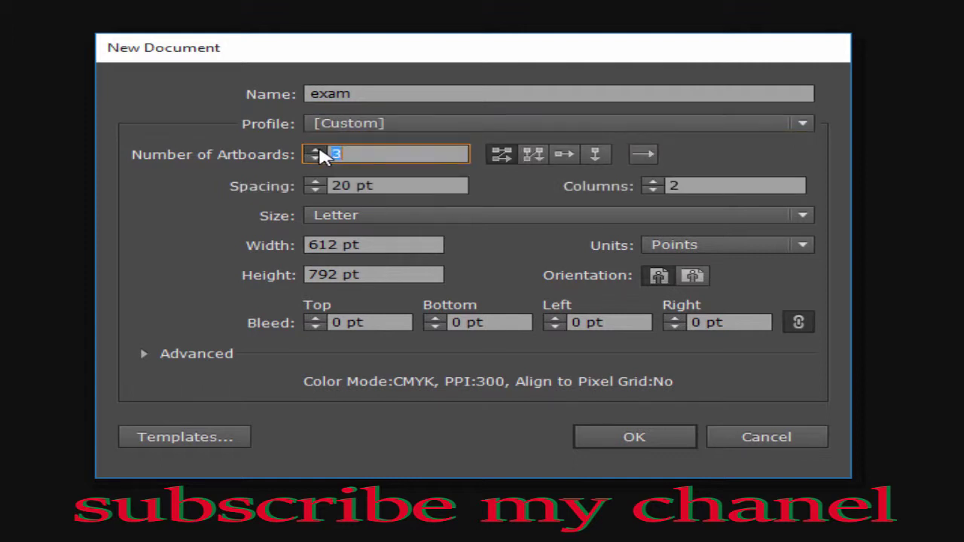
pyautogui.click(315, 159)
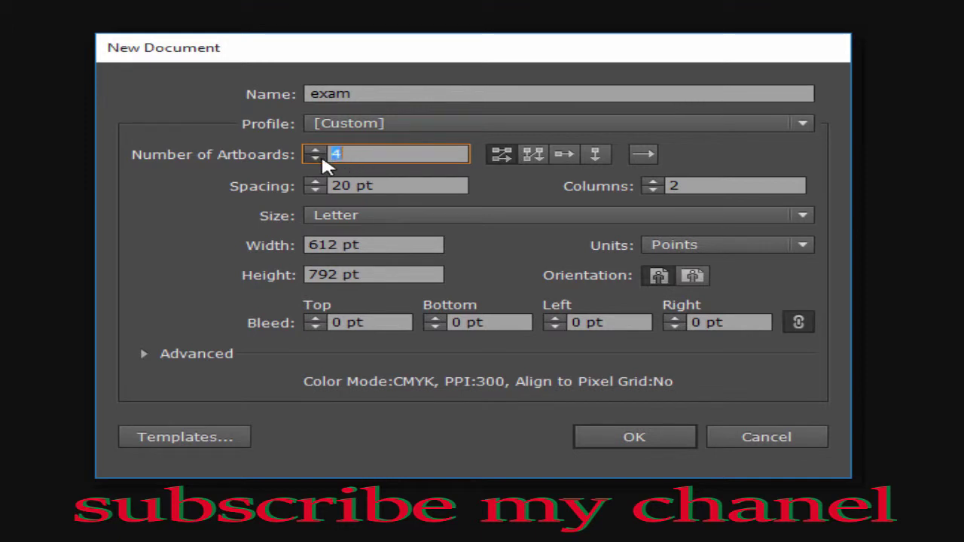
pyautogui.click(319, 159)
pyautogui.click(320, 159)
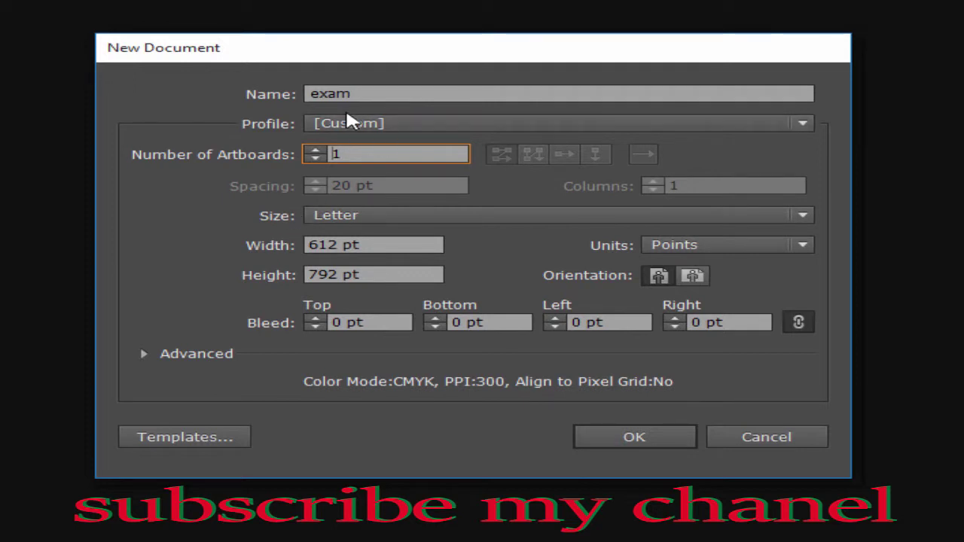
# Keep the Print profile and set the artboard size to A4 (595.28 × 841.89 pt).
pyautogui.click(676, 119)
pyautogui.click(454, 169)
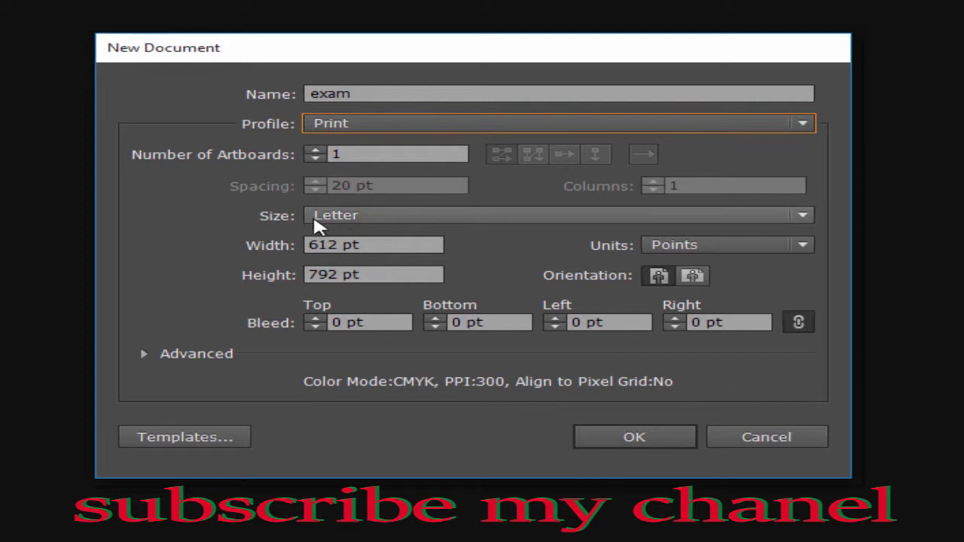
pyautogui.click(587, 218)
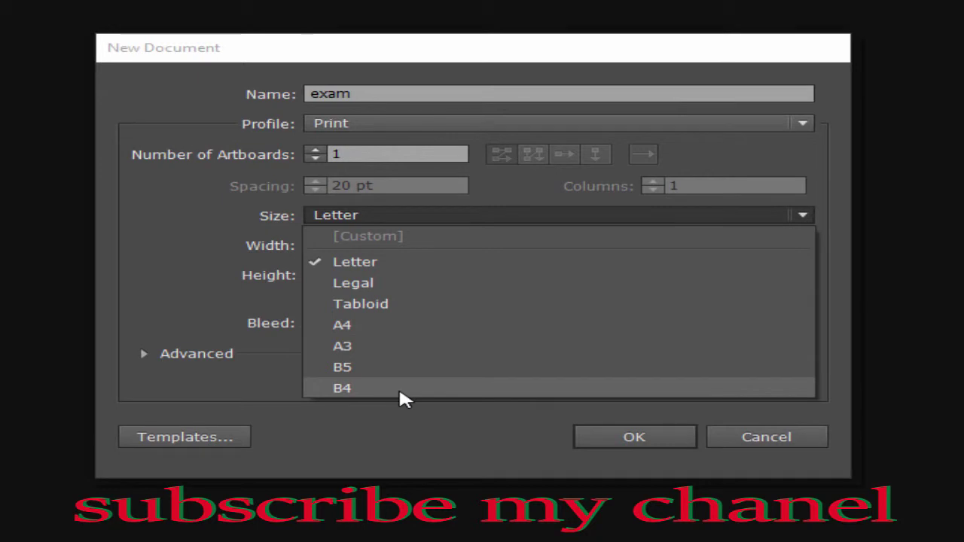
pyautogui.click(401, 334)
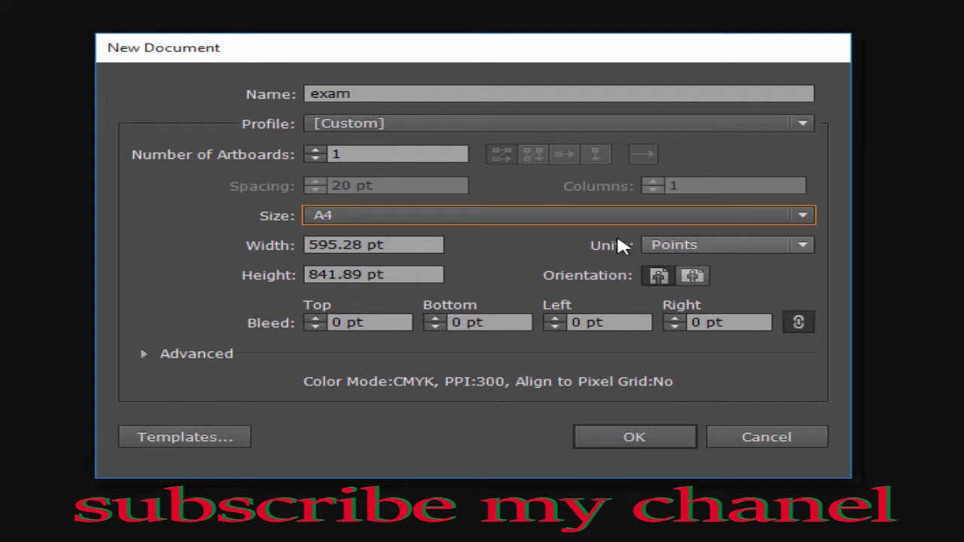
pyautogui.click(803, 245)
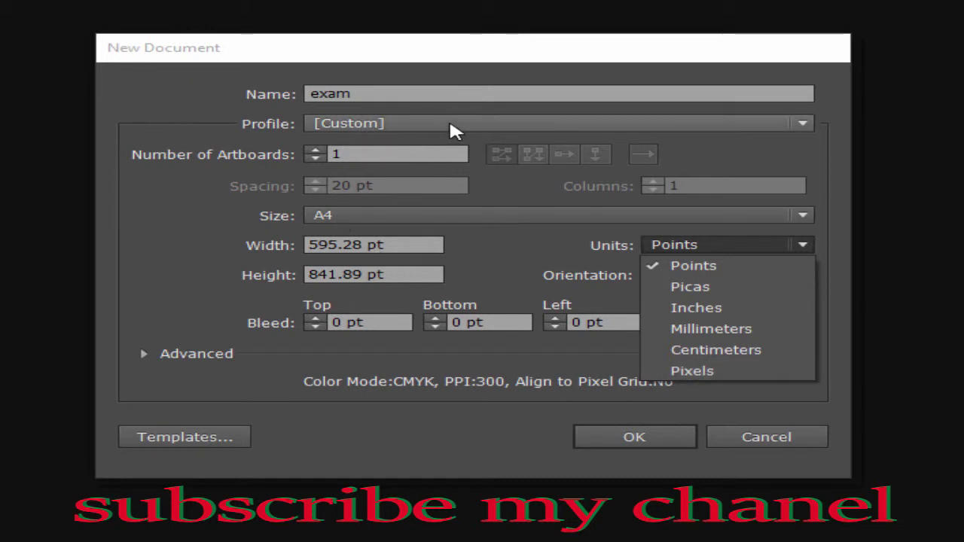
# Return to the Print profile and switch the units from Pixels to Inches.
pyautogui.click(418, 127)
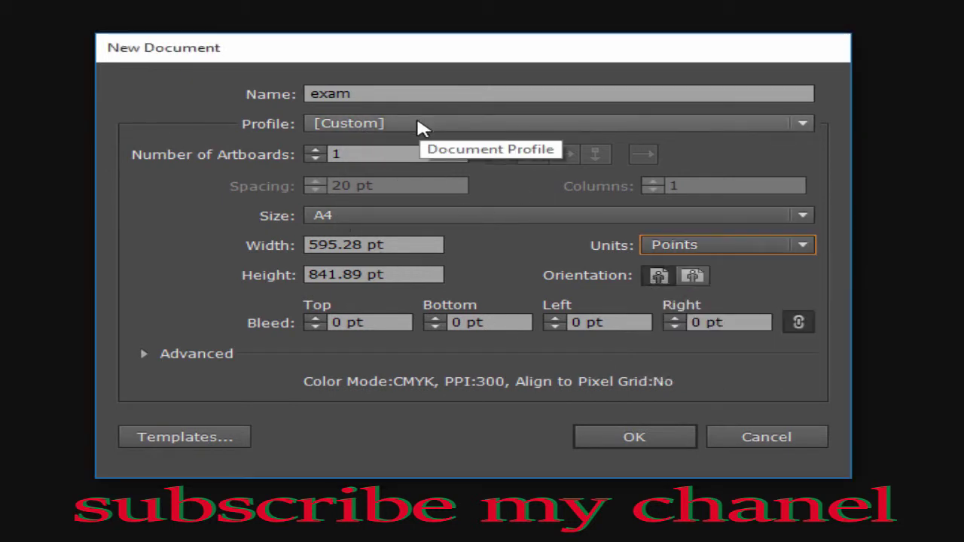
pyautogui.click(528, 126)
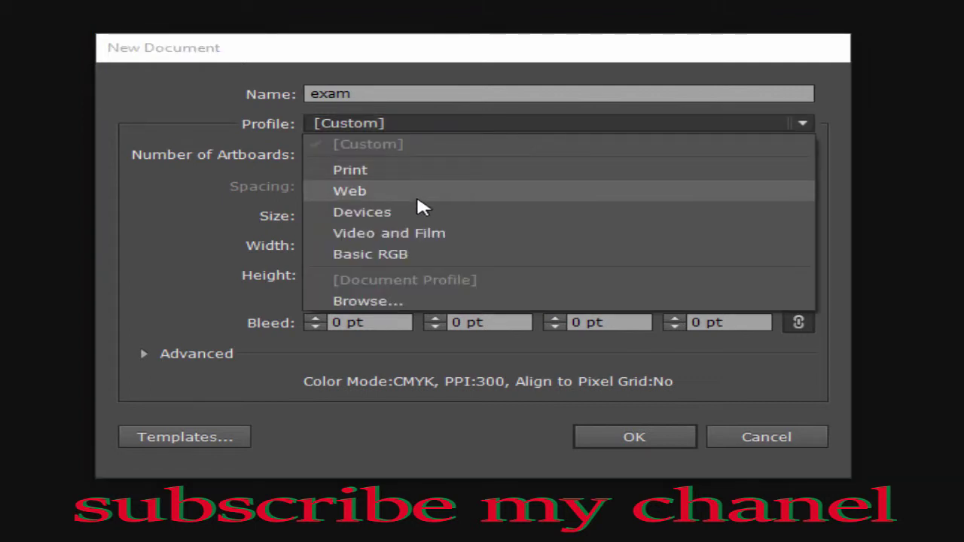
pyautogui.click(411, 170)
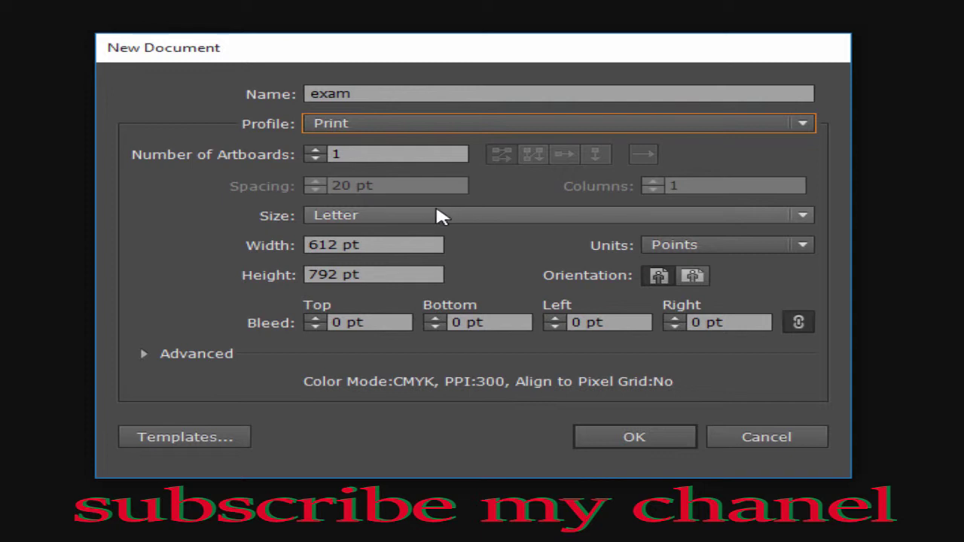
pyautogui.click(803, 246)
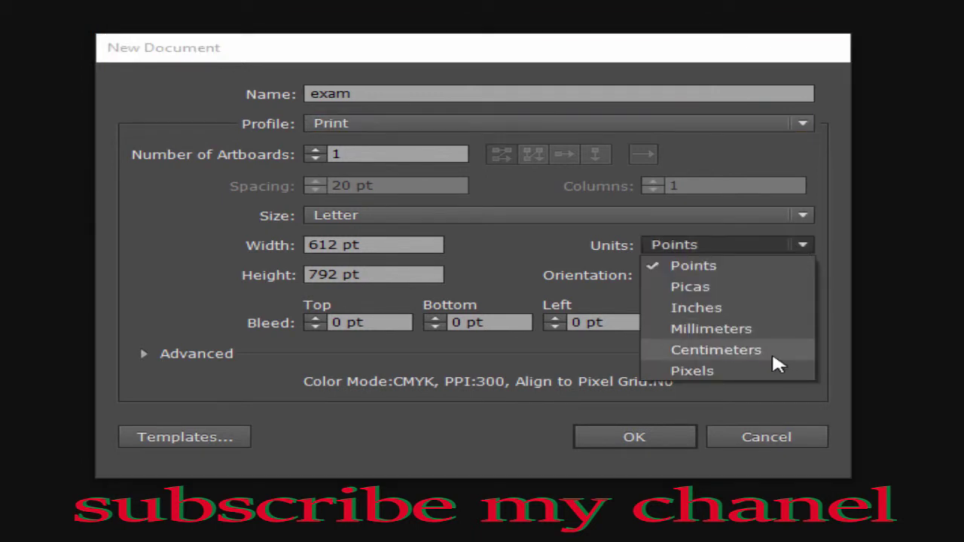
pyautogui.click(754, 372)
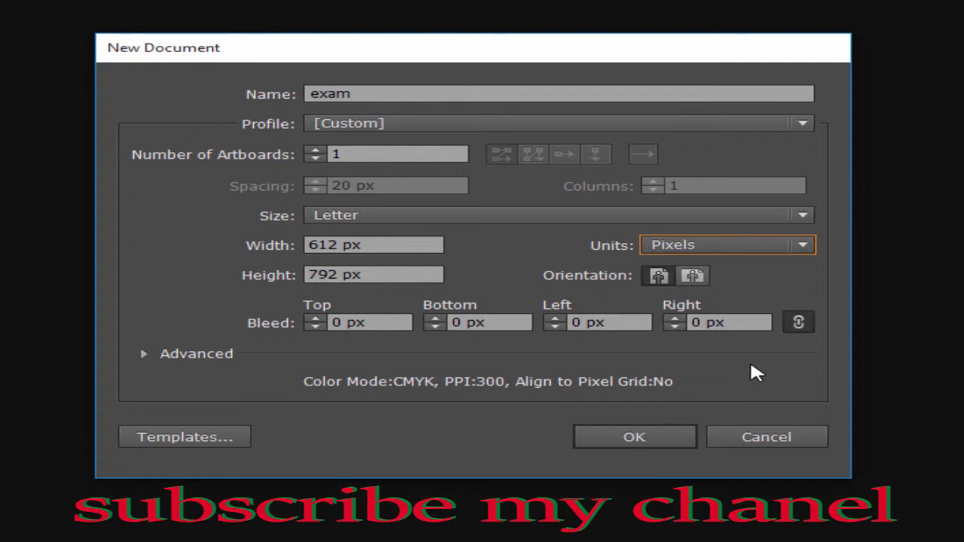
pyautogui.click(798, 248)
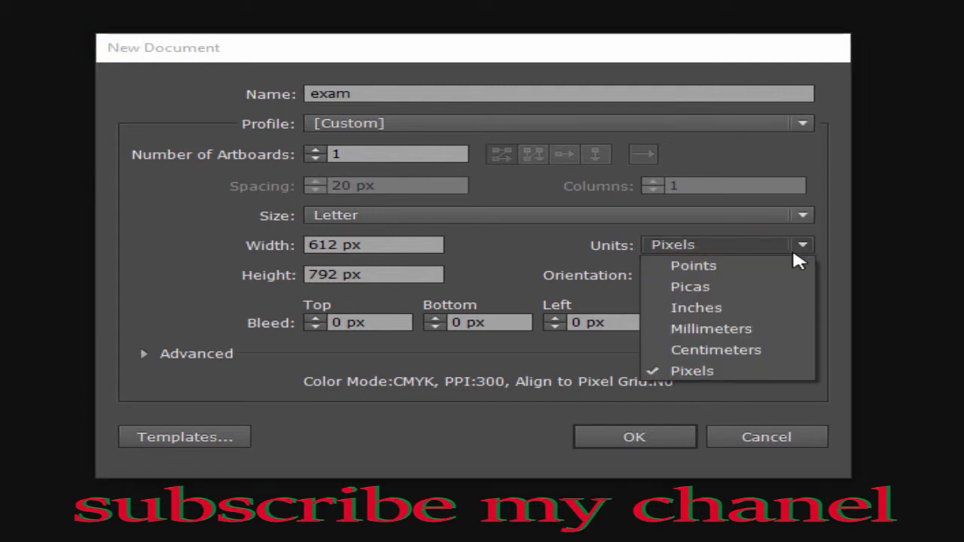
pyautogui.click(765, 309)
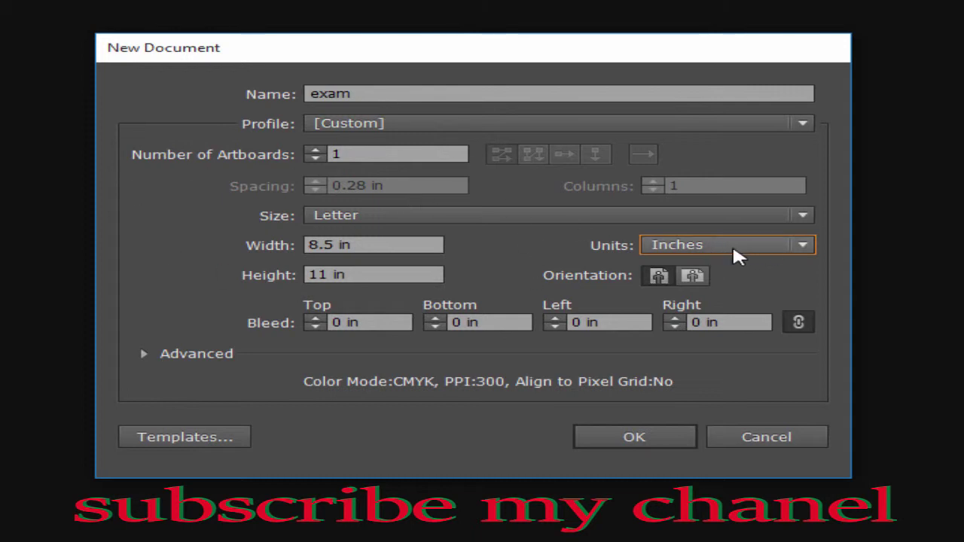
# Try the Web profile, go back to Print, and set the units to Pixels.
pyautogui.click(507, 130)
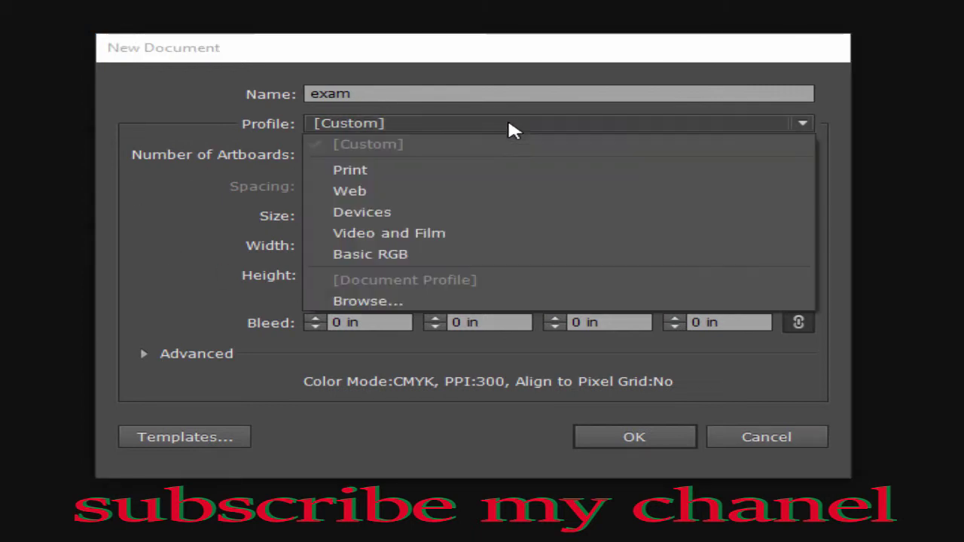
pyautogui.press('Escape')
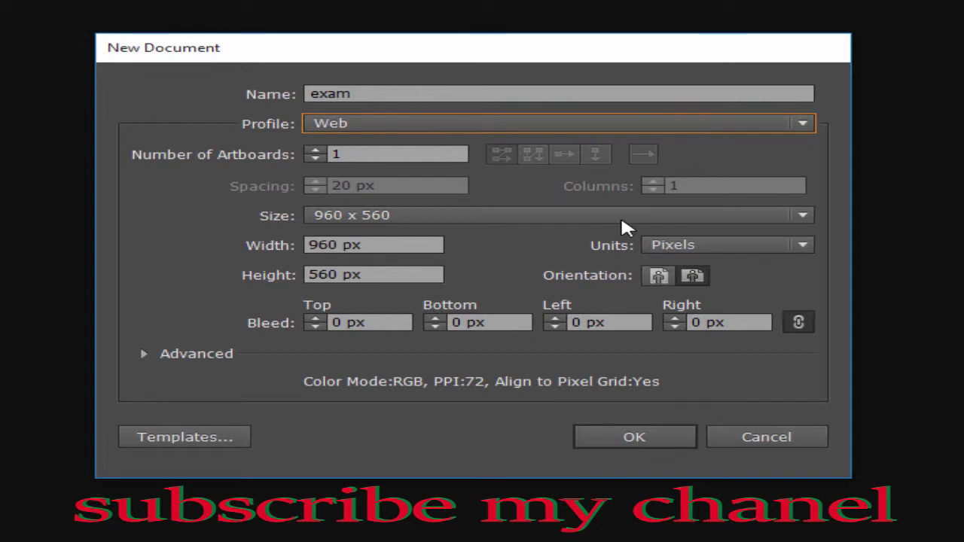
pyautogui.click(373, 121)
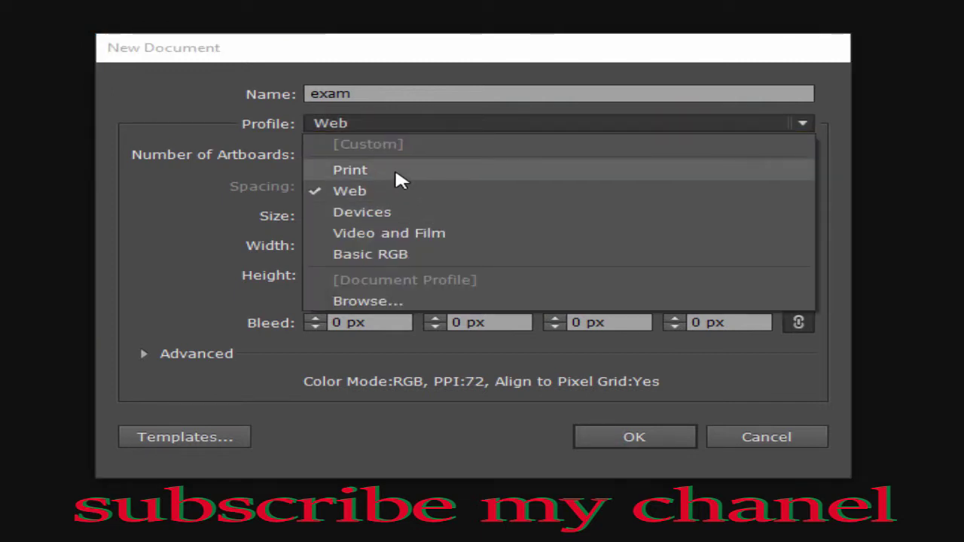
pyautogui.click(396, 173)
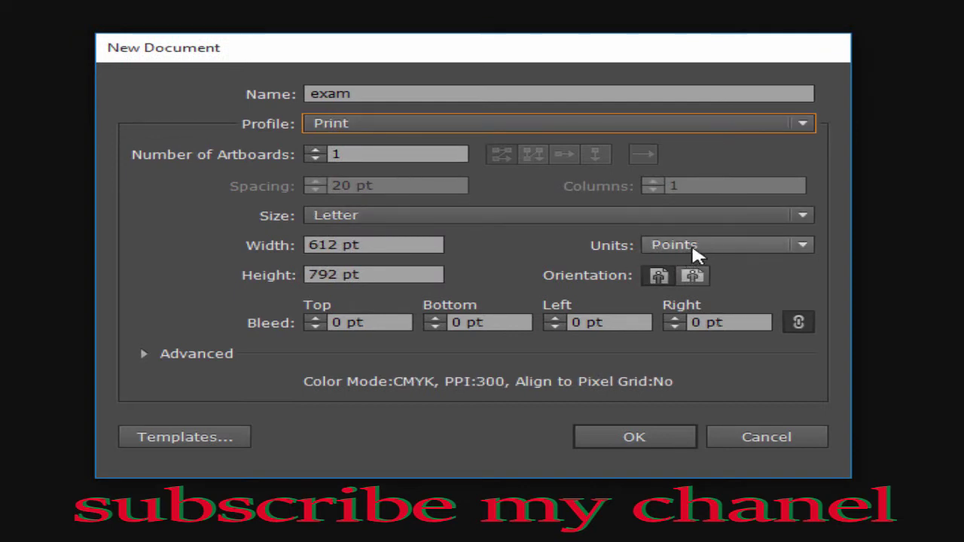
pyautogui.click(803, 245)
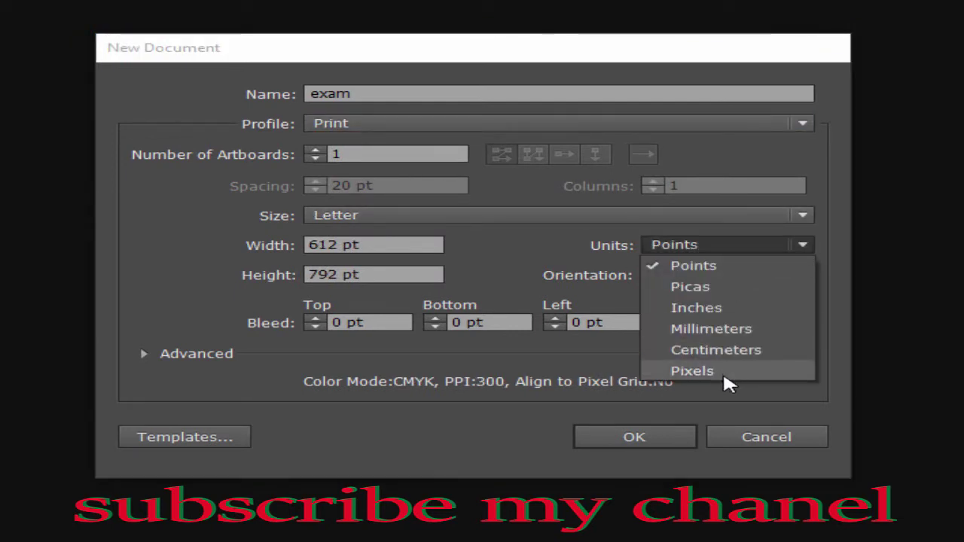
pyautogui.click(723, 370)
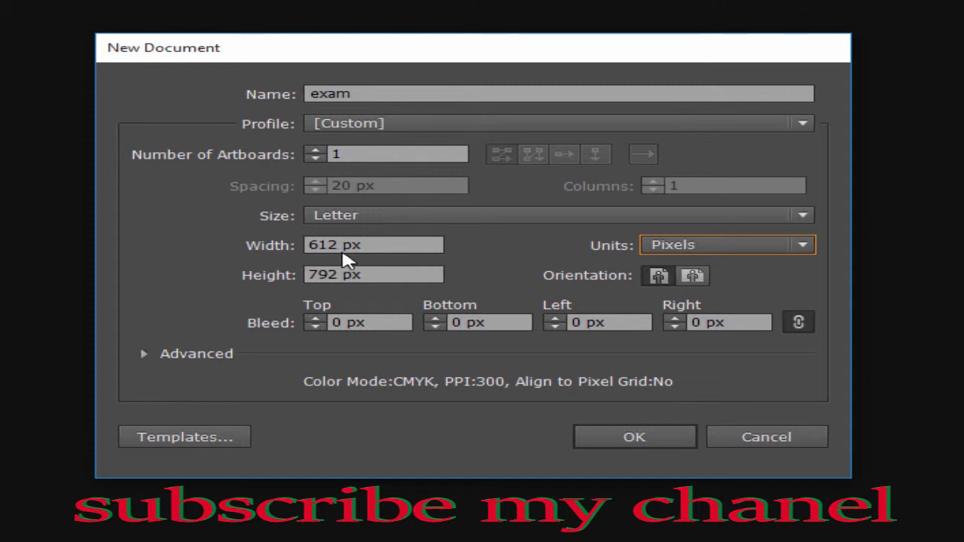
# Settle on the Print profile in Inches, Letter 8.5 × 11 in.
pyautogui.click(459, 121)
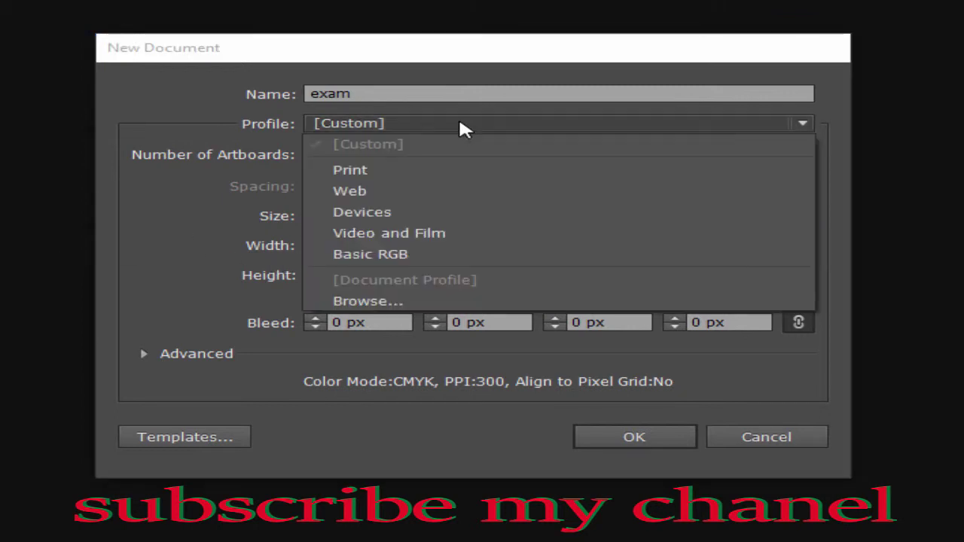
pyautogui.click(415, 169)
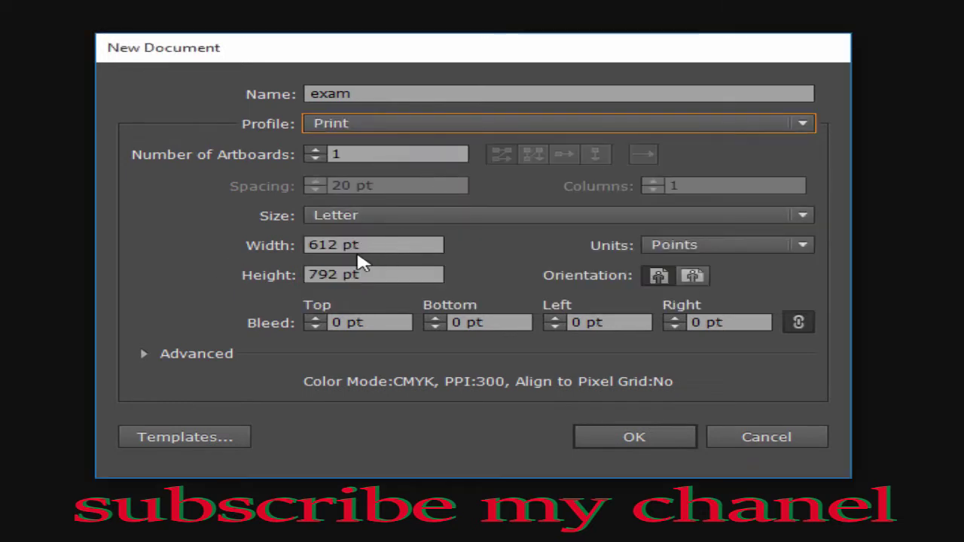
pyautogui.click(770, 252)
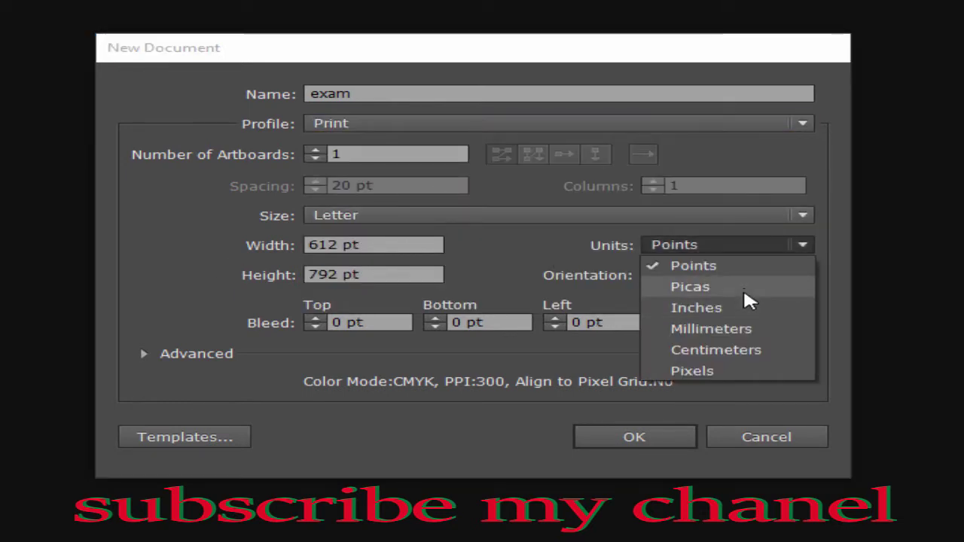
pyautogui.click(743, 308)
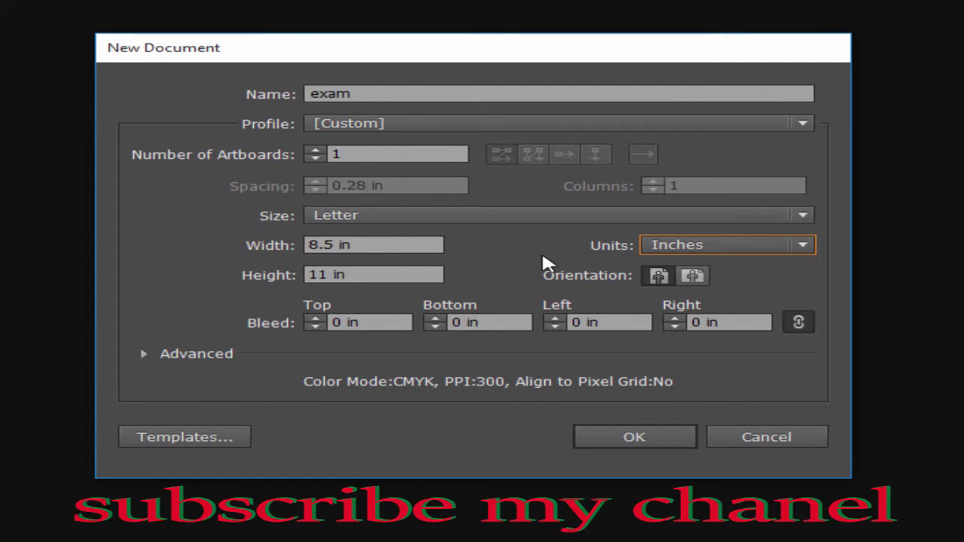
# Set the page size to A4 (8.27 × 11.69 in), trying landscape before returning to portrait.
pyautogui.click(424, 213)
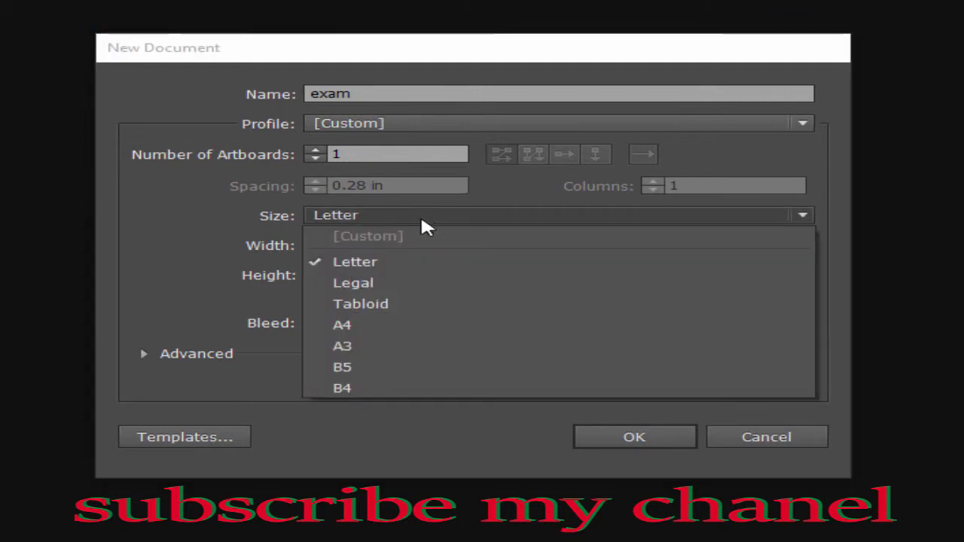
pyautogui.click(402, 325)
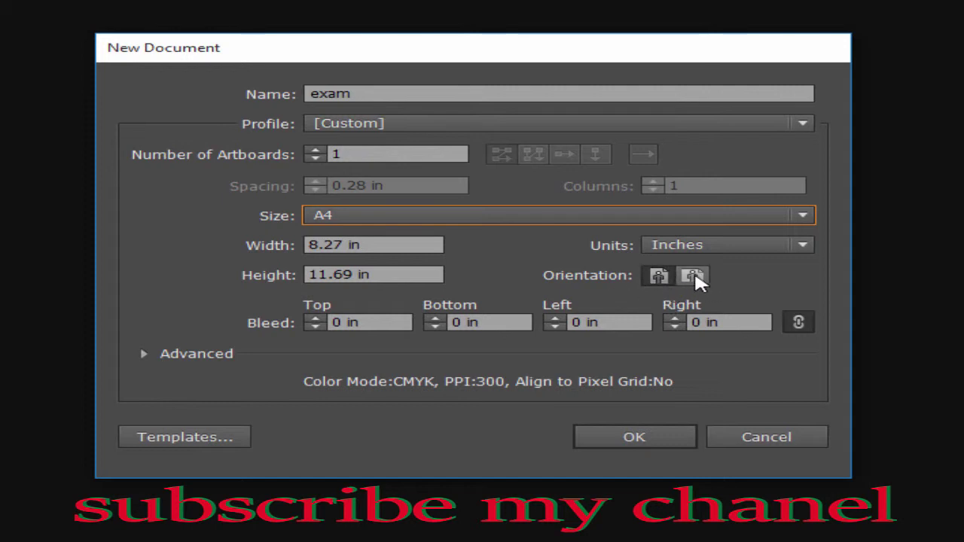
pyautogui.click(694, 277)
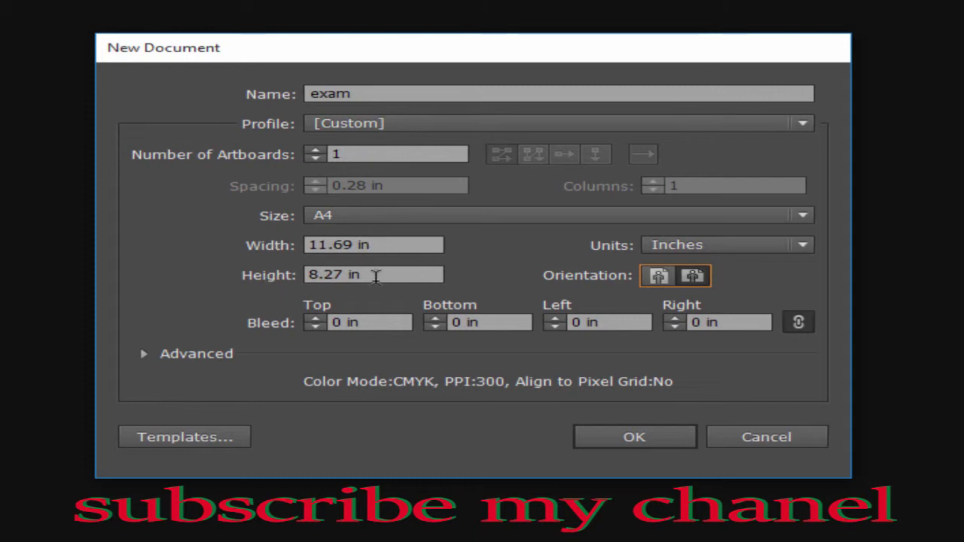
pyautogui.click(657, 277)
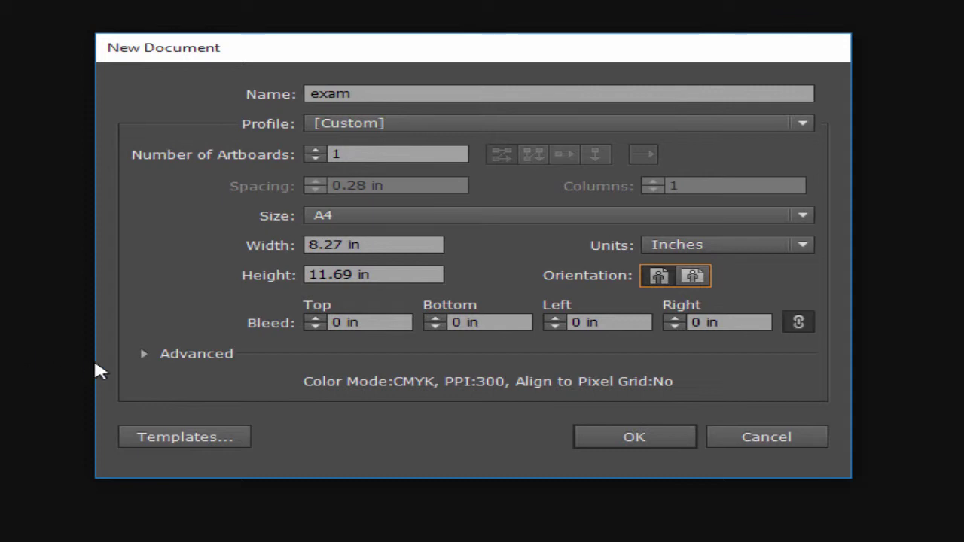
# Expand, collapse and re-expand Advanced options: CMYK, High (300 ppi), Default preview.
pyautogui.click(142, 354)
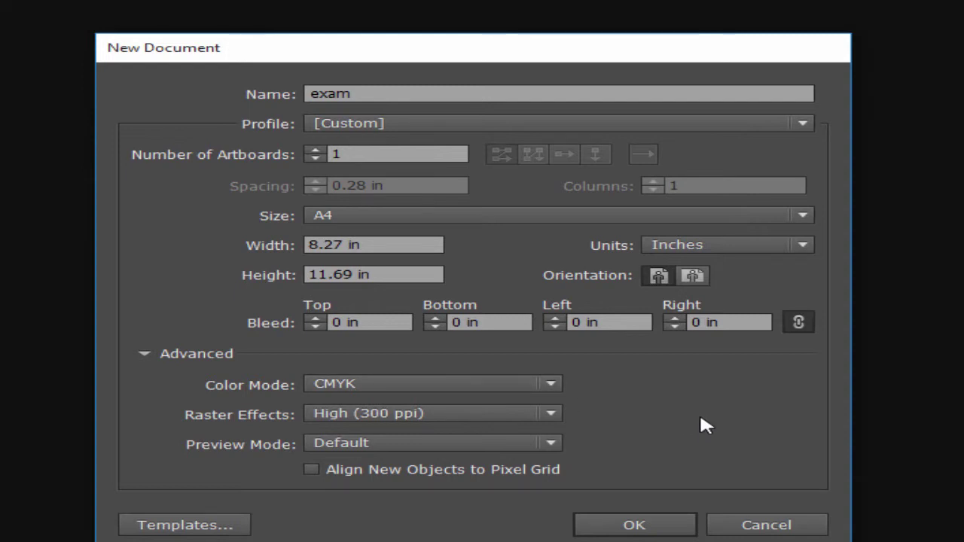
pyautogui.click(144, 354)
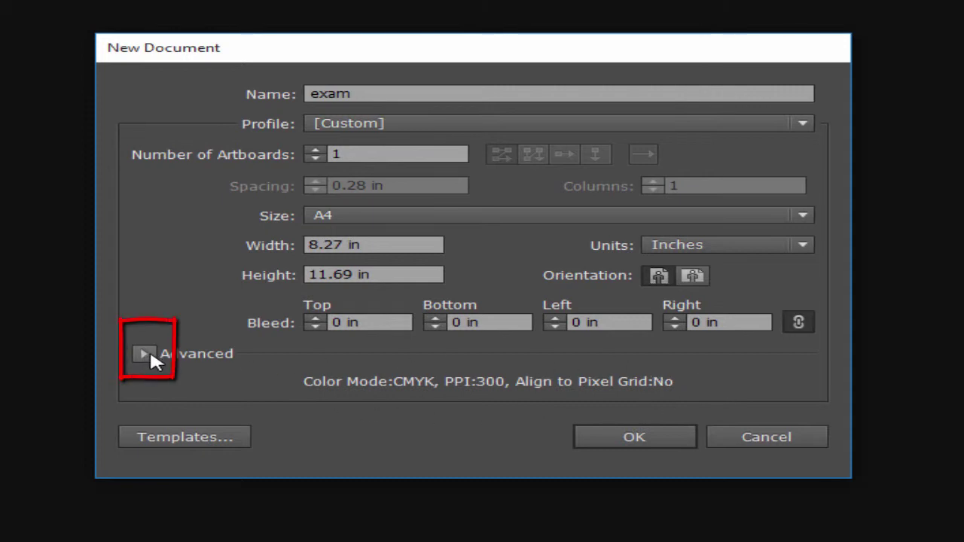
pyautogui.click(144, 354)
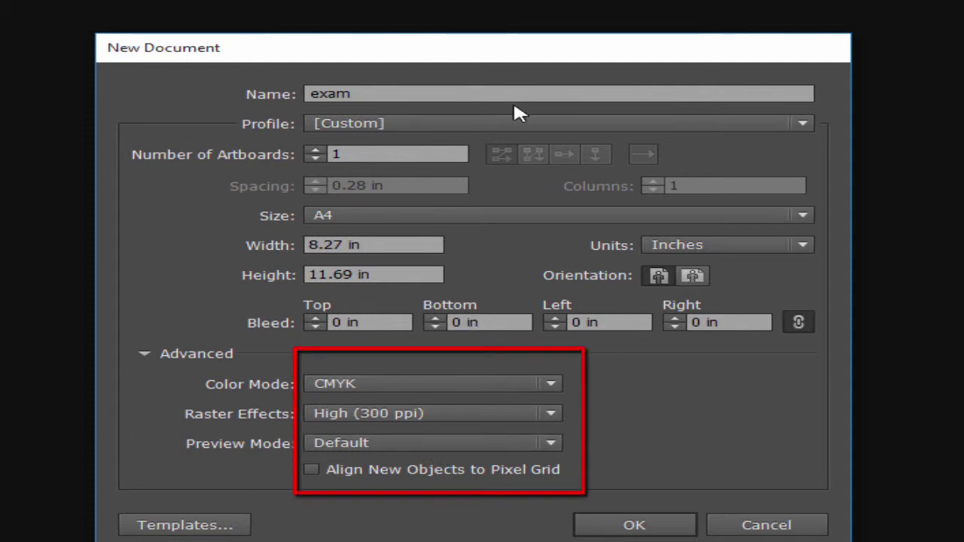
# Switch to the Print profile (Letter, 612 × 792 pt) and check the CMYK colour mode list.
pyautogui.click(479, 123)
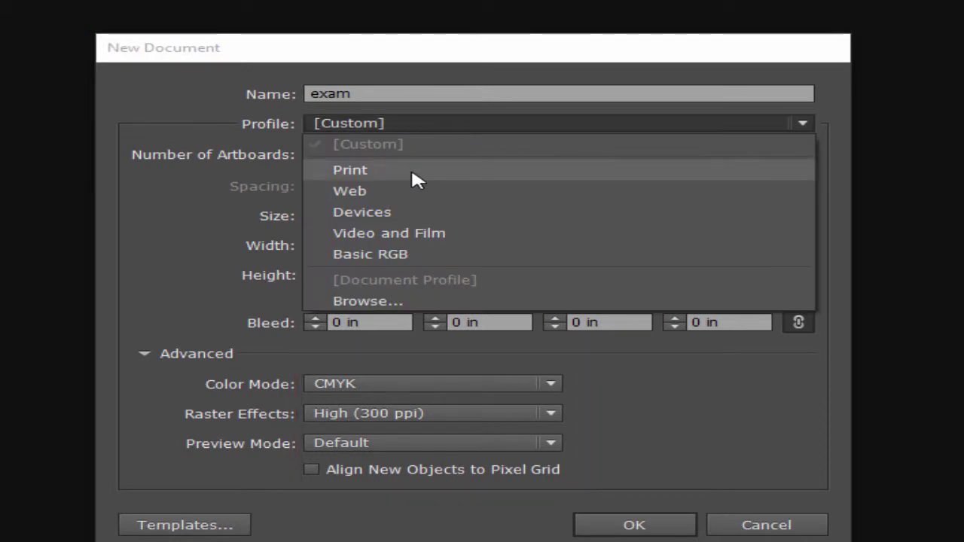
pyautogui.click(413, 172)
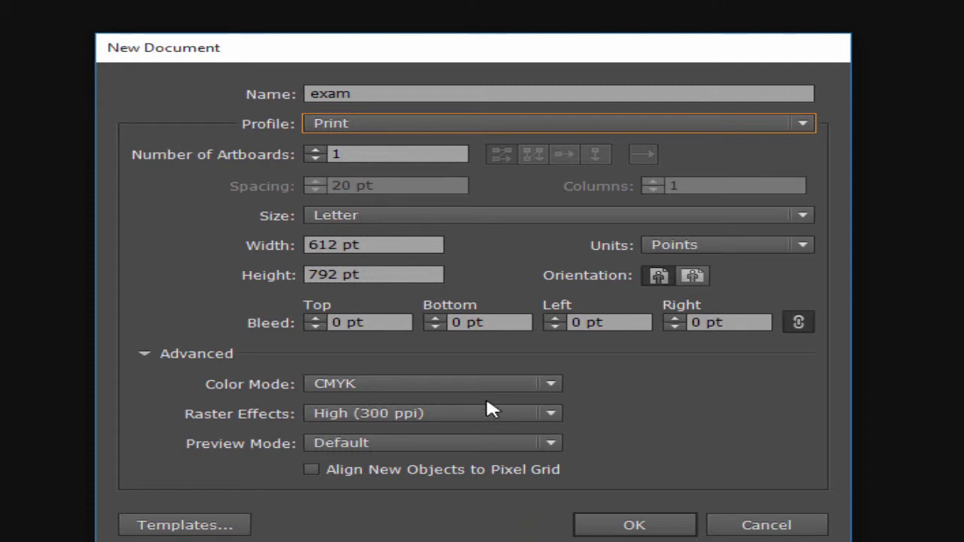
pyautogui.click(415, 386)
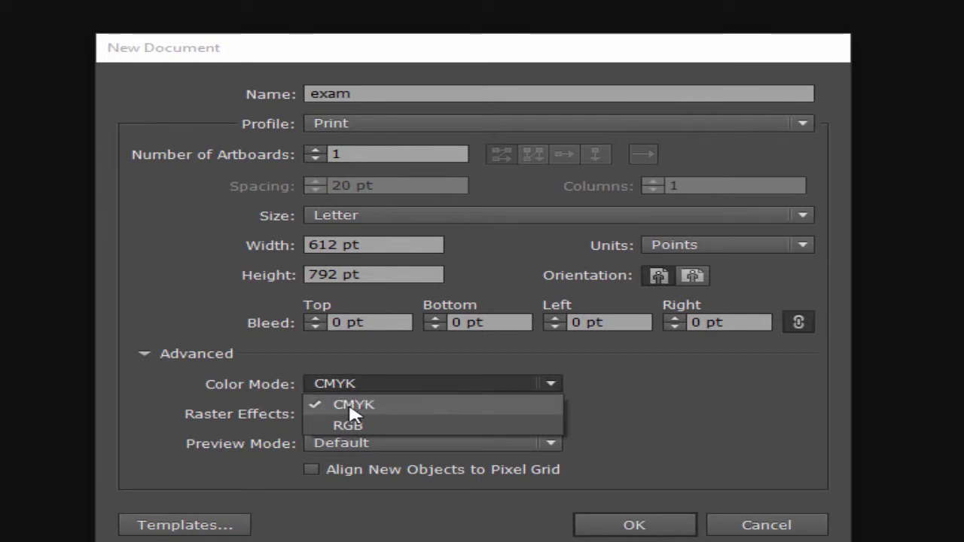
# Keep CMYK, switch to the Web profile, and confirm the colour mode is RGB.
pyautogui.click(416, 405)
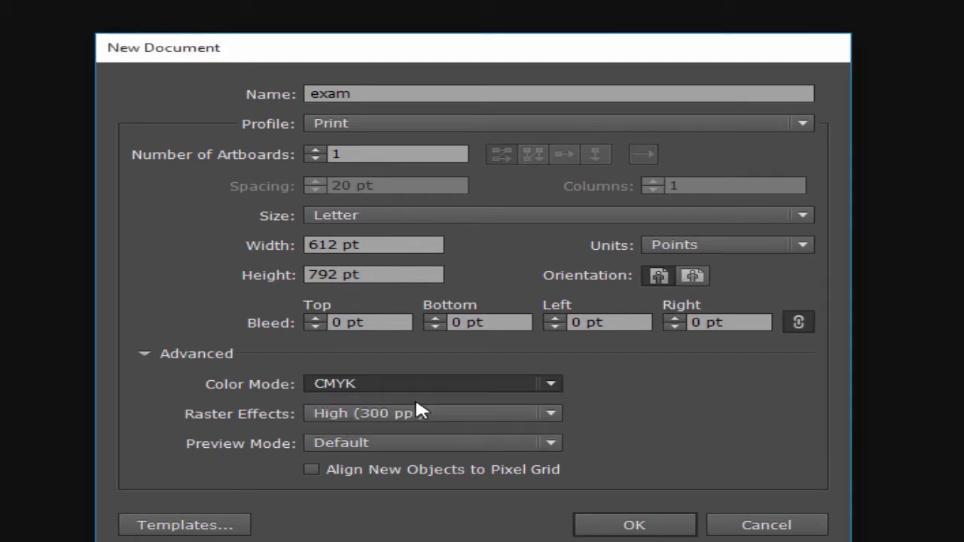
pyautogui.click(413, 123)
pyautogui.click(411, 191)
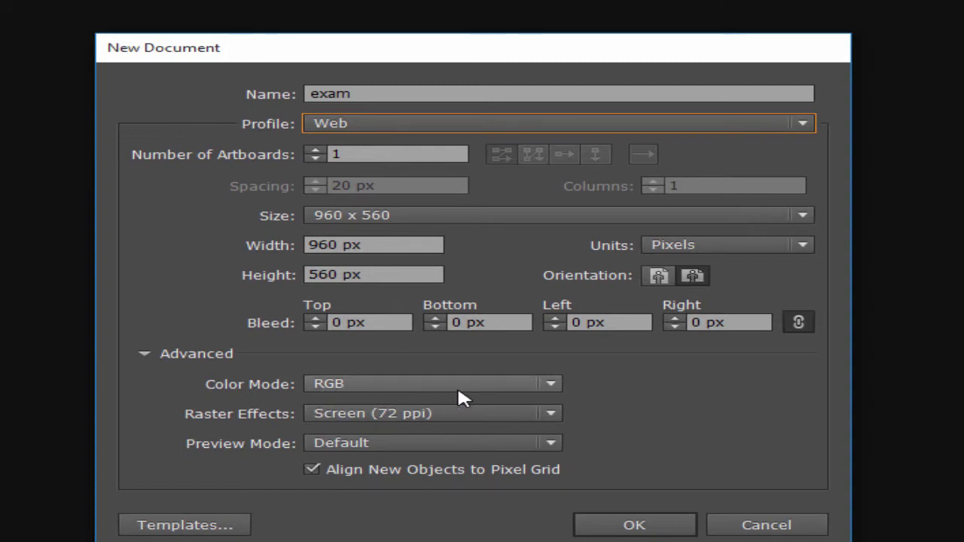
pyautogui.click(325, 386)
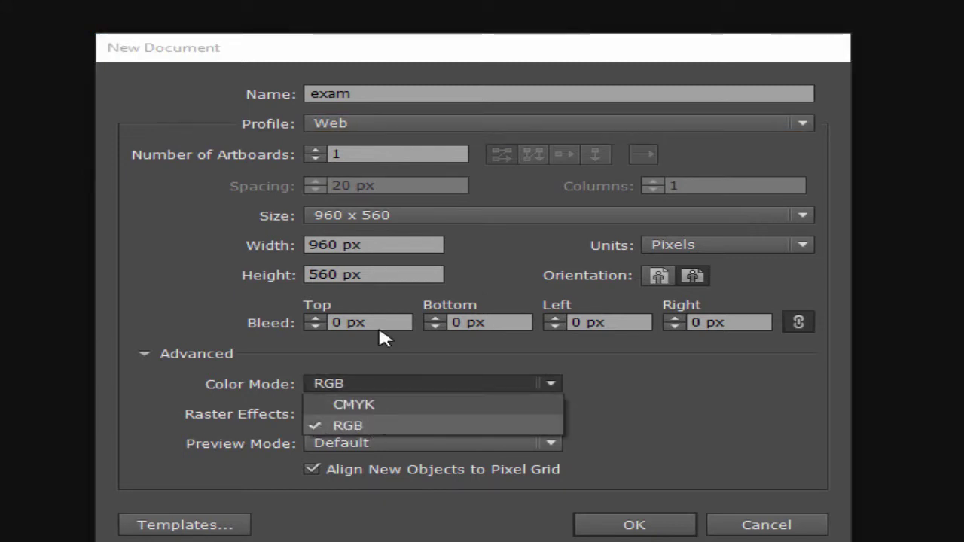
pyautogui.click(419, 134)
# Return to the Print profile and review the Raster Effects resolution options.
pyautogui.click(419, 128)
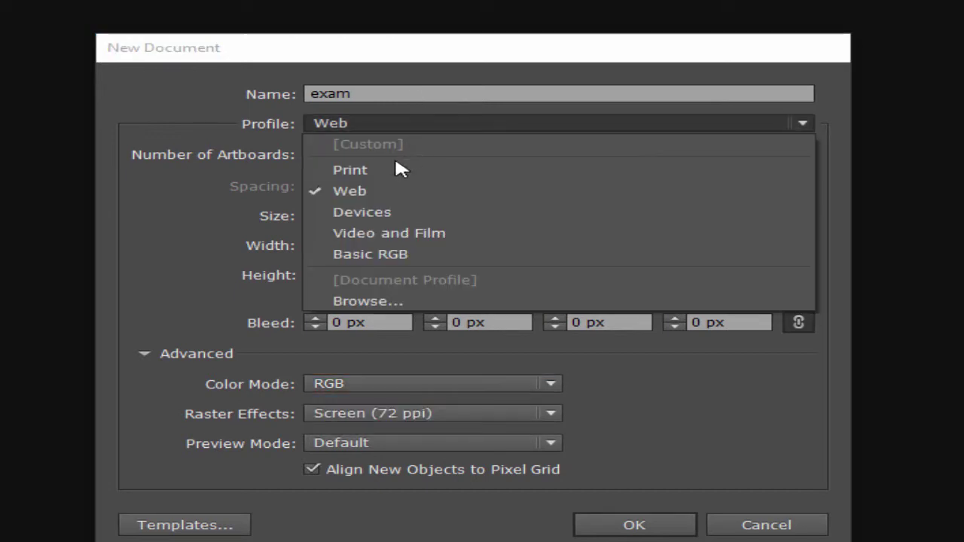
pyautogui.click(397, 166)
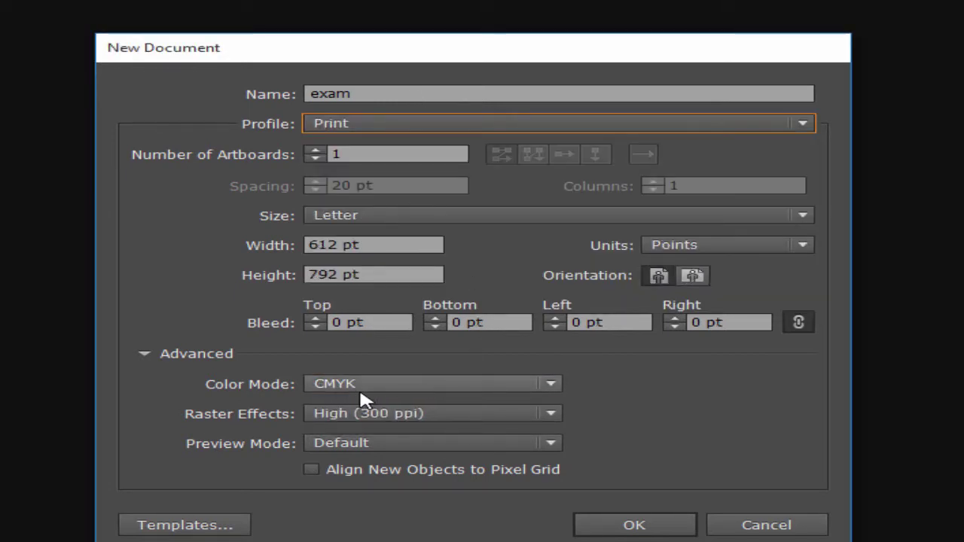
pyautogui.click(445, 125)
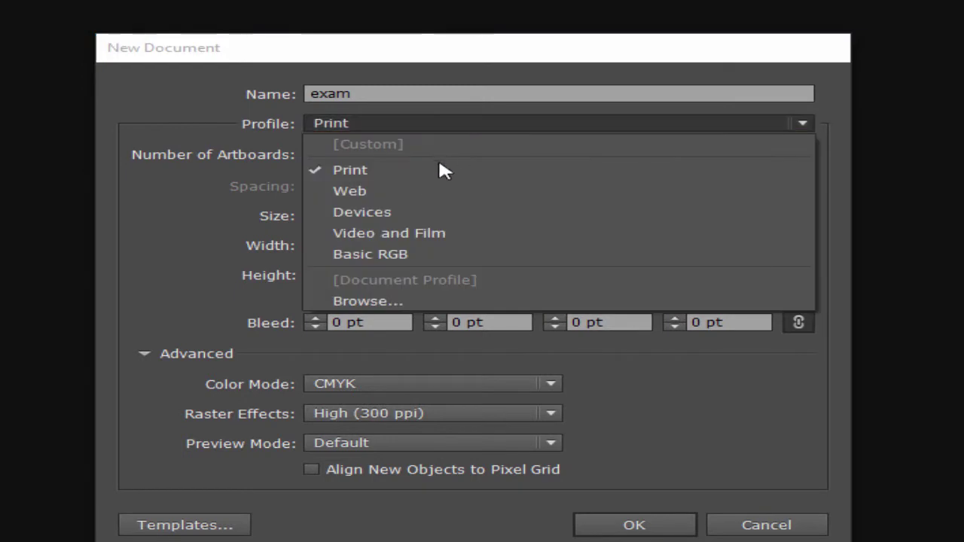
pyautogui.click(409, 197)
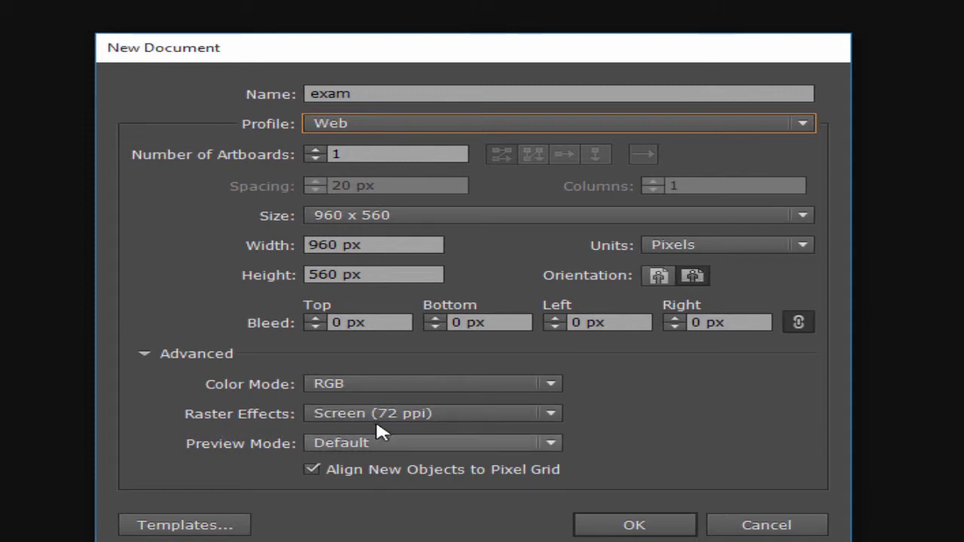
pyautogui.click(459, 414)
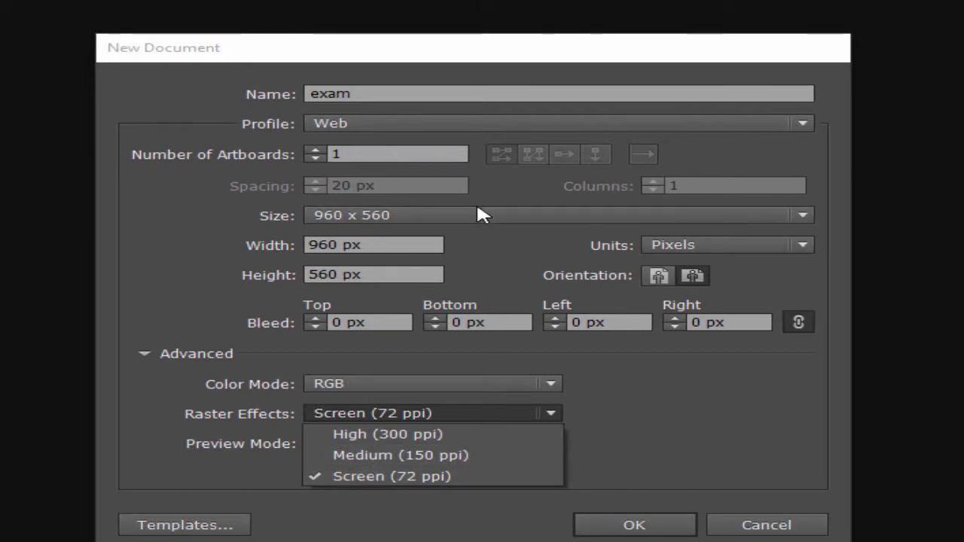
pyautogui.click(405, 125)
# Toggle Print once more, then settle on the Web profile at 960 × 560 px, RGB.
pyautogui.click(404, 125)
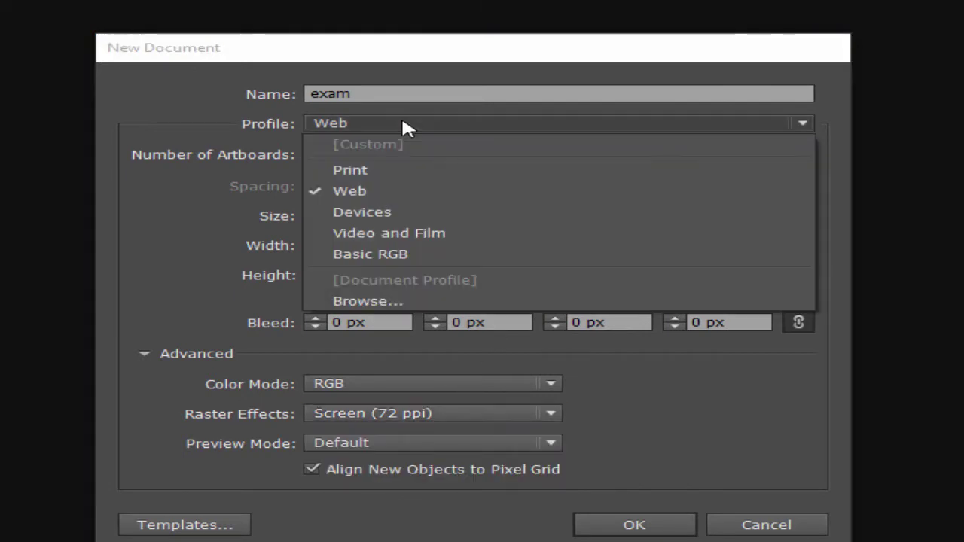
pyautogui.click(407, 168)
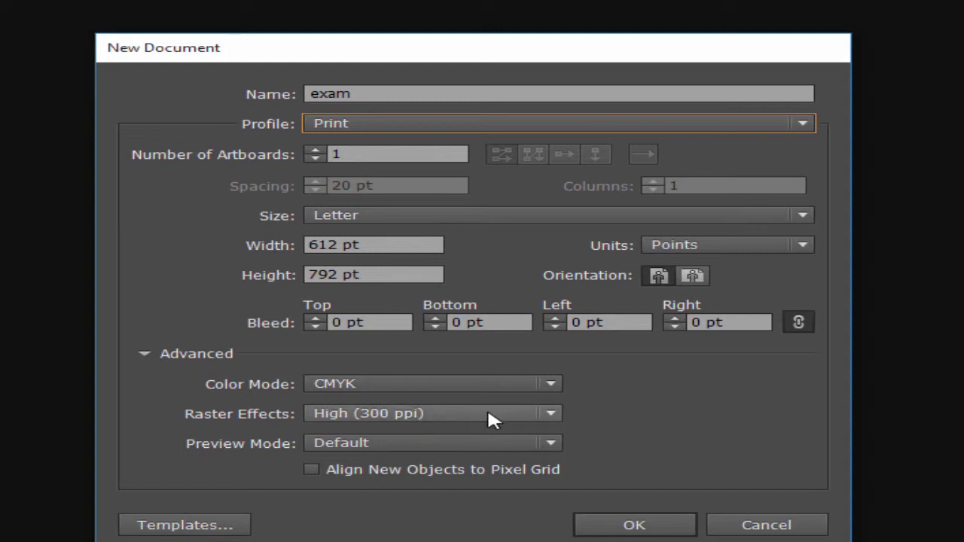
pyautogui.click(399, 123)
pyautogui.click(395, 196)
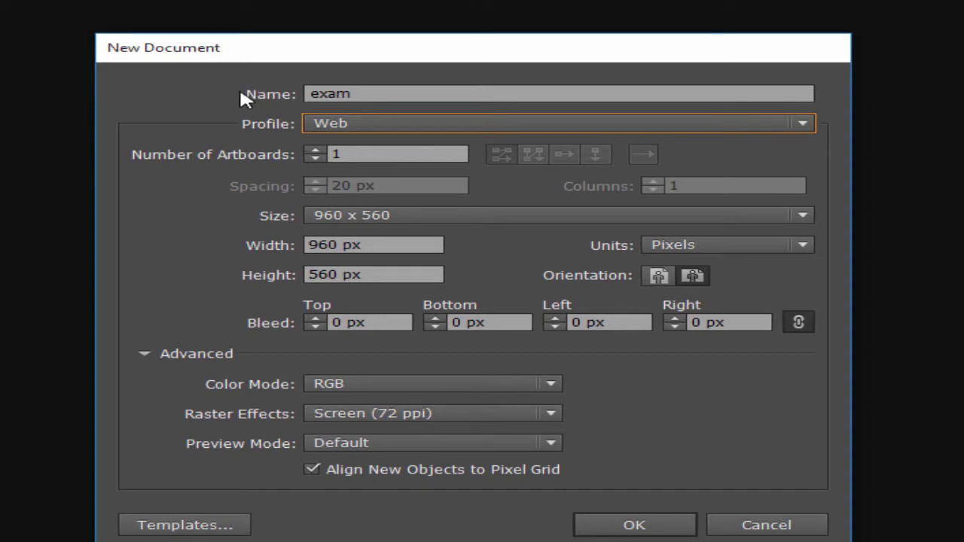
pyautogui.click(389, 91)
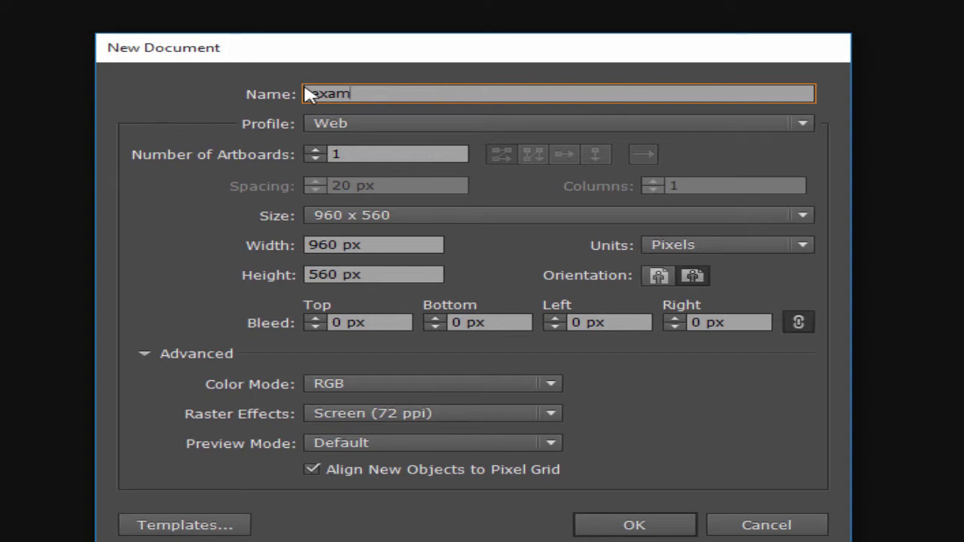
# Switch the profile from Web back to Print: Letter, 612 × 792 pt, CMYK, 300 ppi.
pyautogui.click(400, 123)
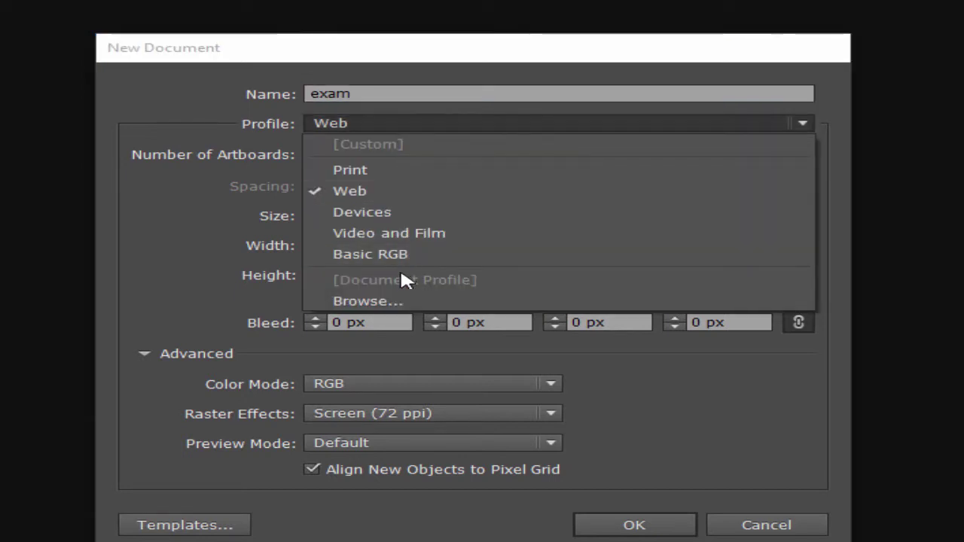
pyautogui.click(393, 192)
pyautogui.click(393, 120)
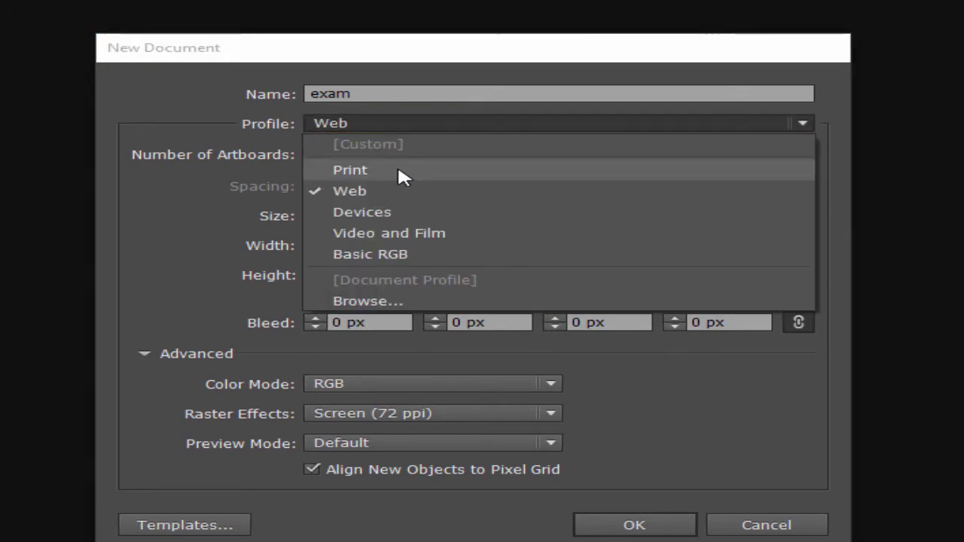
pyautogui.click(397, 169)
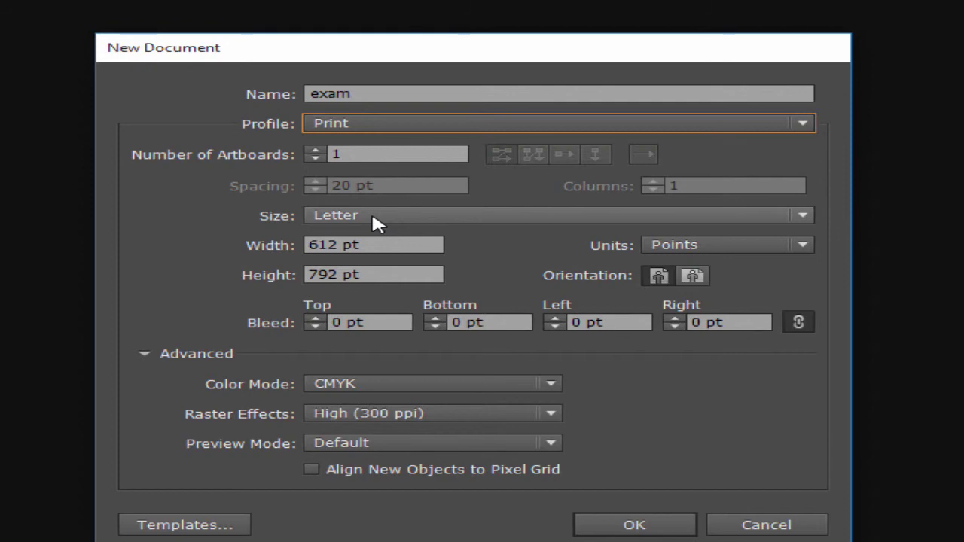
# Check the Size and Profile lists, keeping Letter and Print, then set units to Inches.
pyautogui.click(482, 217)
pyautogui.click(484, 218)
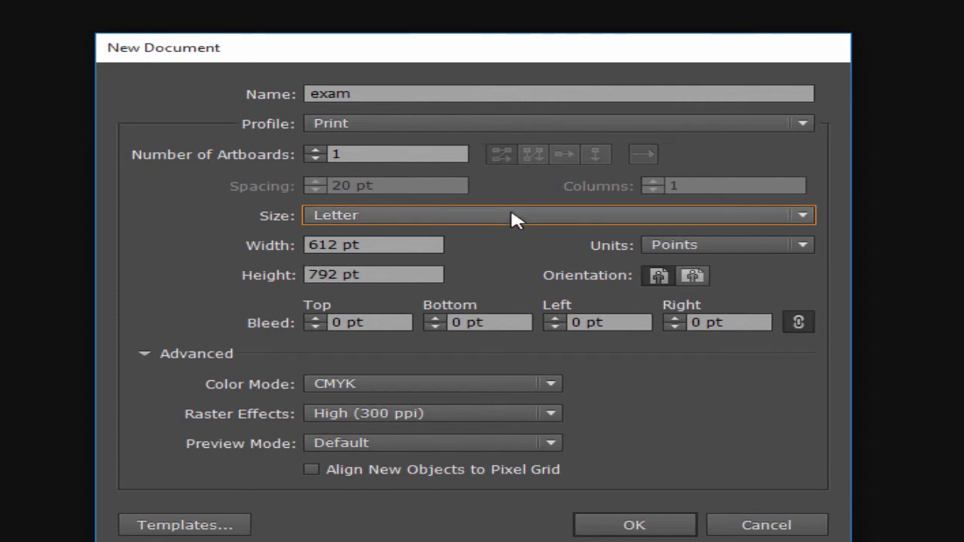
pyautogui.click(429, 216)
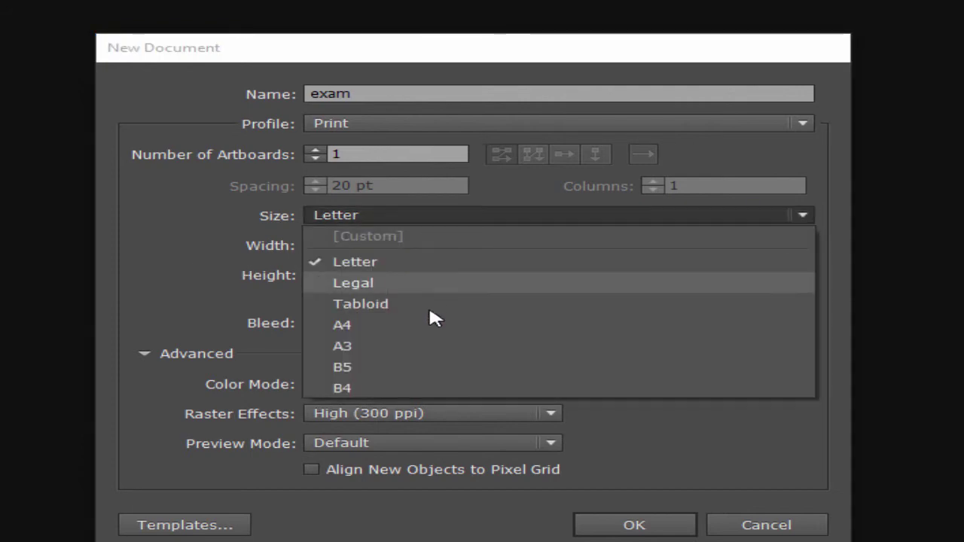
pyautogui.click(439, 215)
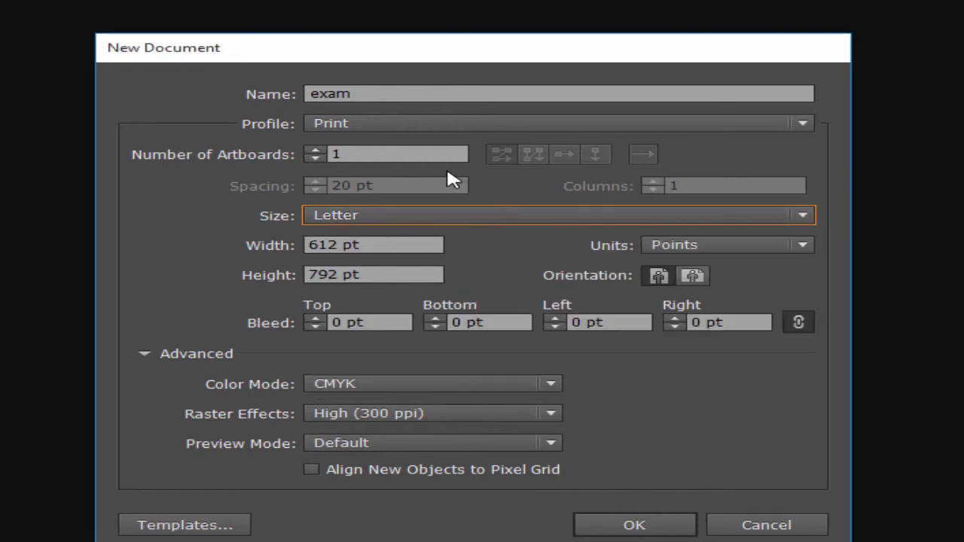
pyautogui.click(376, 124)
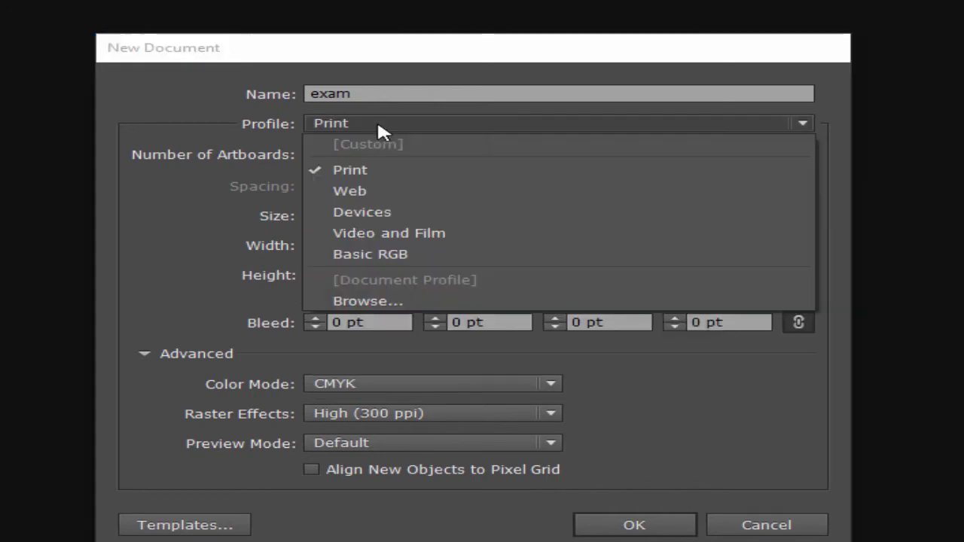
pyautogui.click(386, 167)
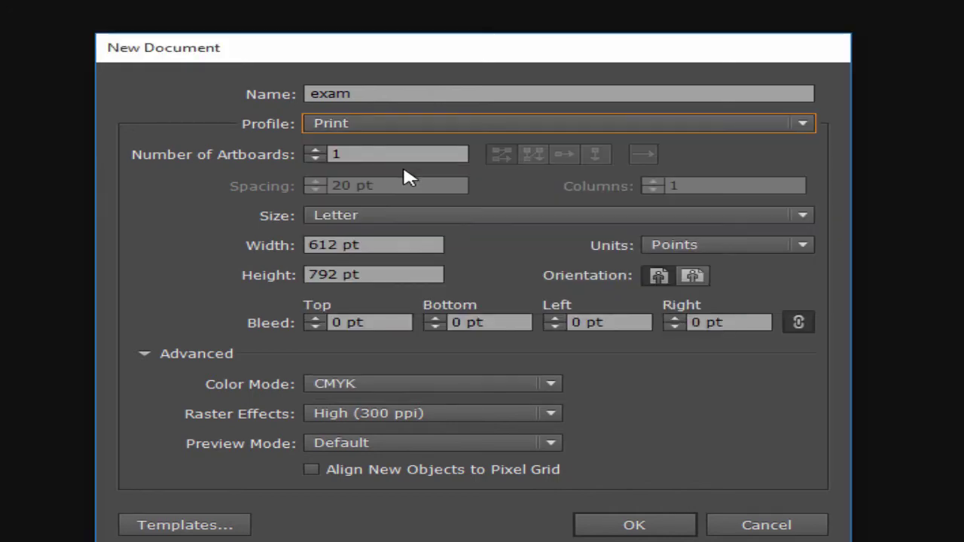
pyautogui.click(803, 249)
pyautogui.click(762, 304)
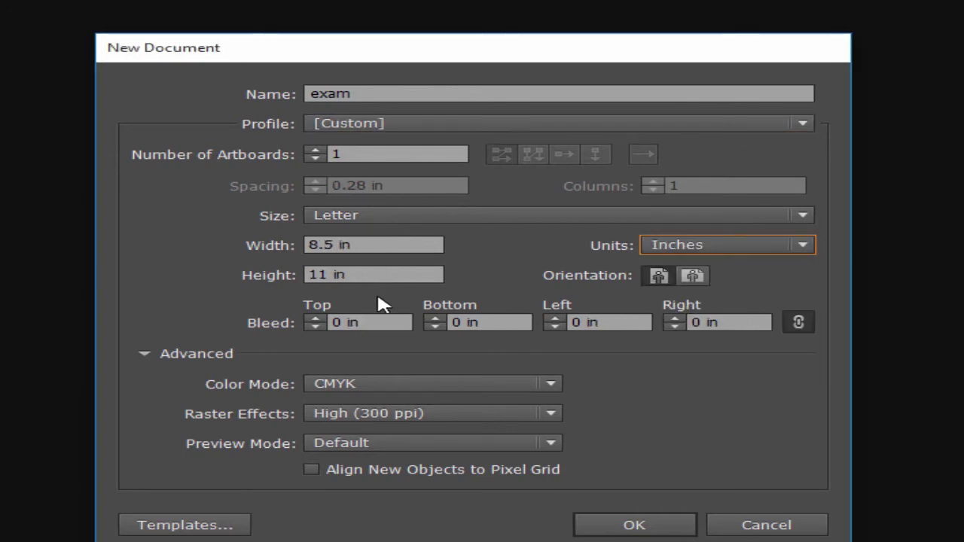
# Choose the Web profile in Pixels, try Print again, and end on Web.
pyautogui.click(415, 123)
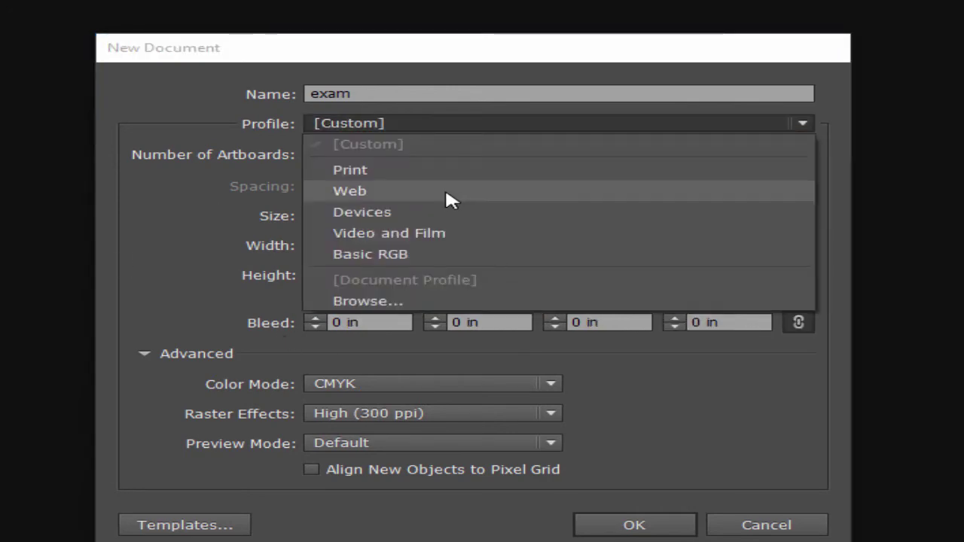
pyautogui.click(446, 193)
pyautogui.click(728, 245)
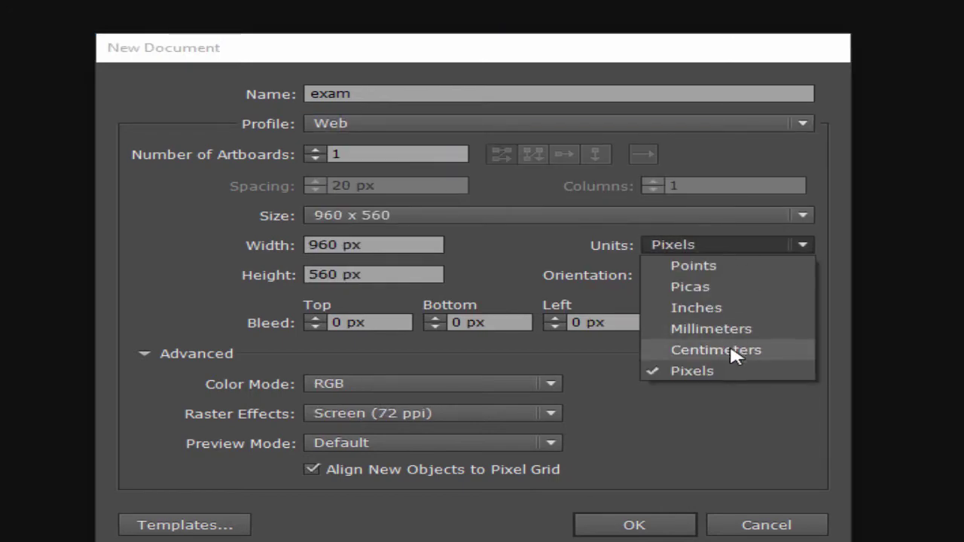
pyautogui.click(730, 369)
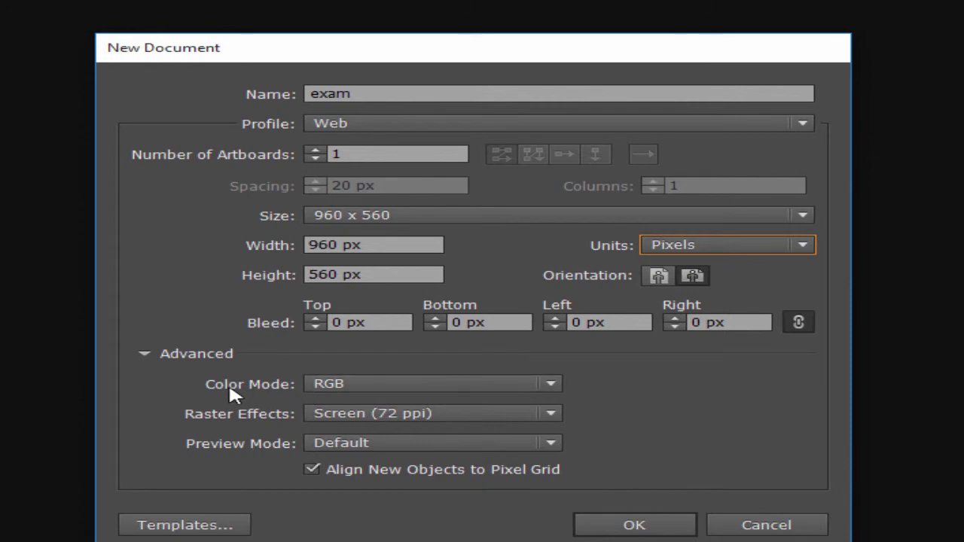
pyautogui.click(410, 122)
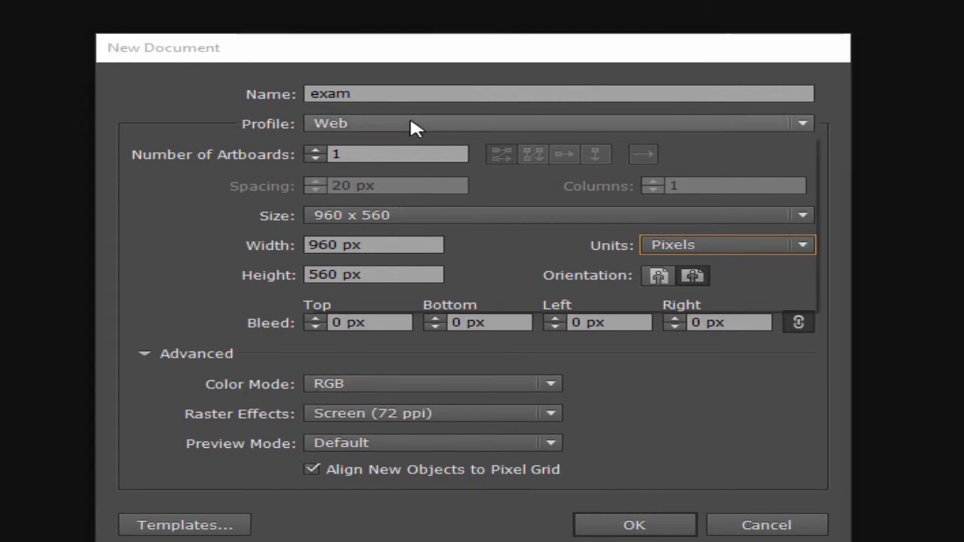
pyautogui.click(408, 169)
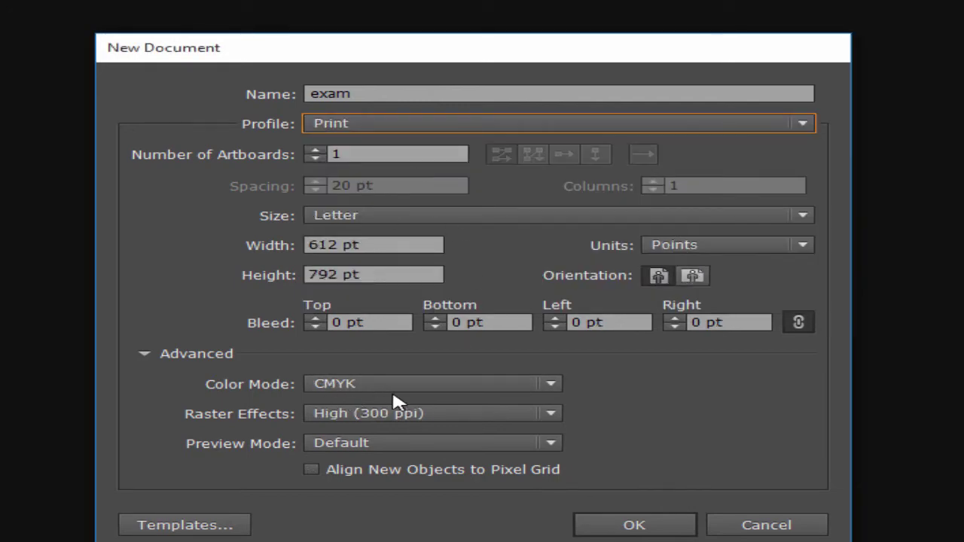
pyautogui.click(407, 124)
pyautogui.click(405, 189)
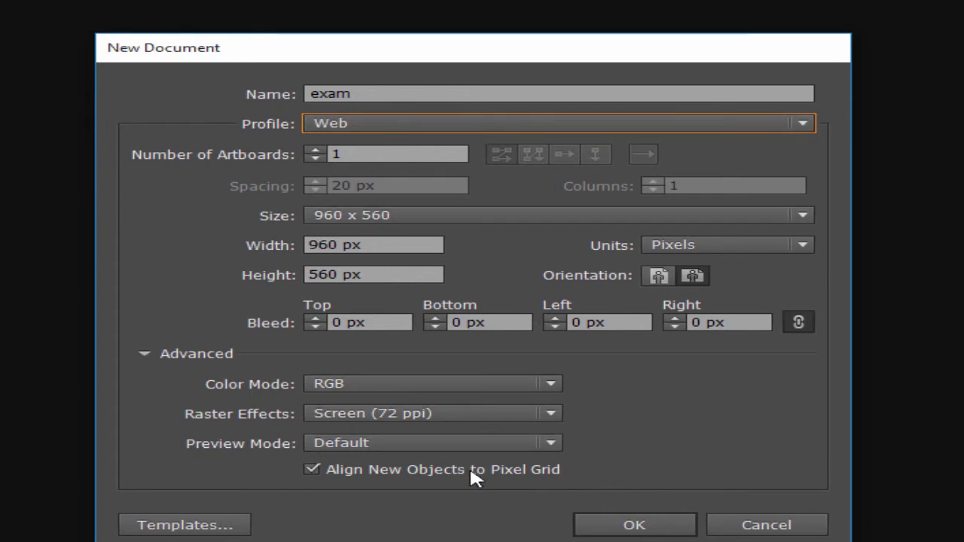
pyautogui.click(228, 526)
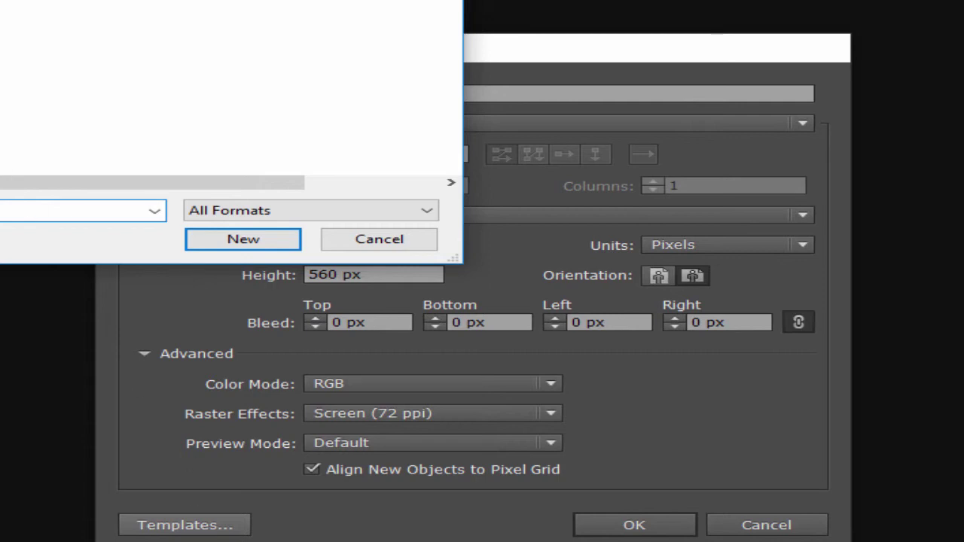
pyautogui.press('Escape')
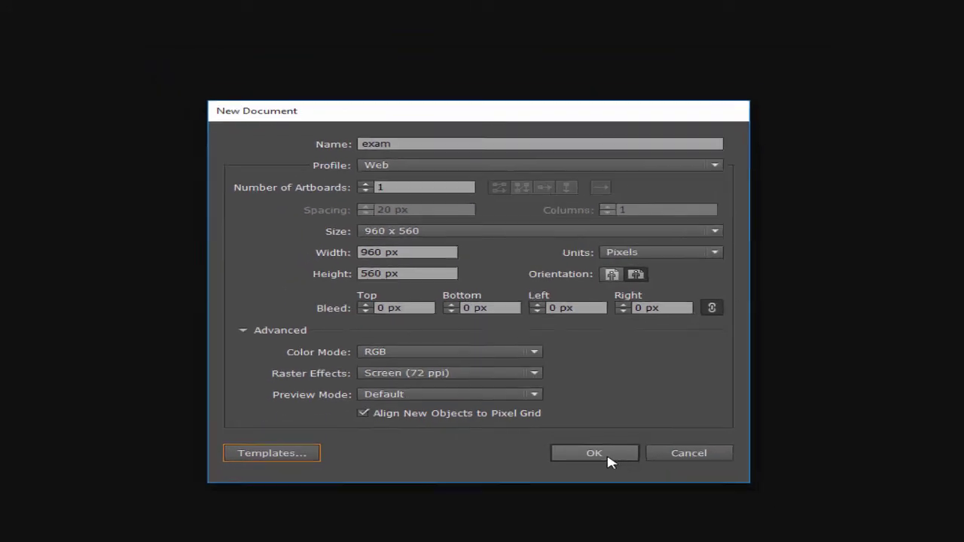
# Create the 960 × 560 px exam document and collapse the Tools panel to one column.
pyautogui.click(634, 525)
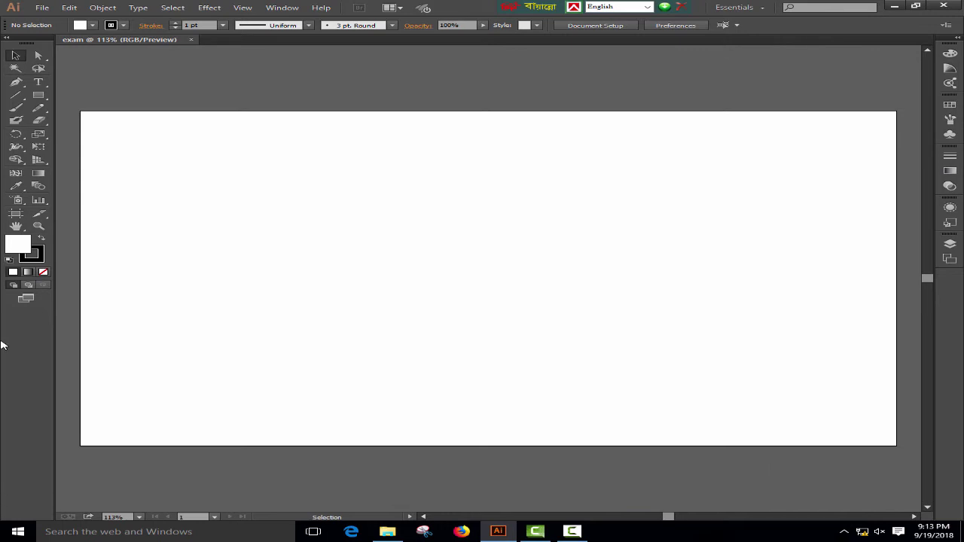
pyautogui.click(9, 37)
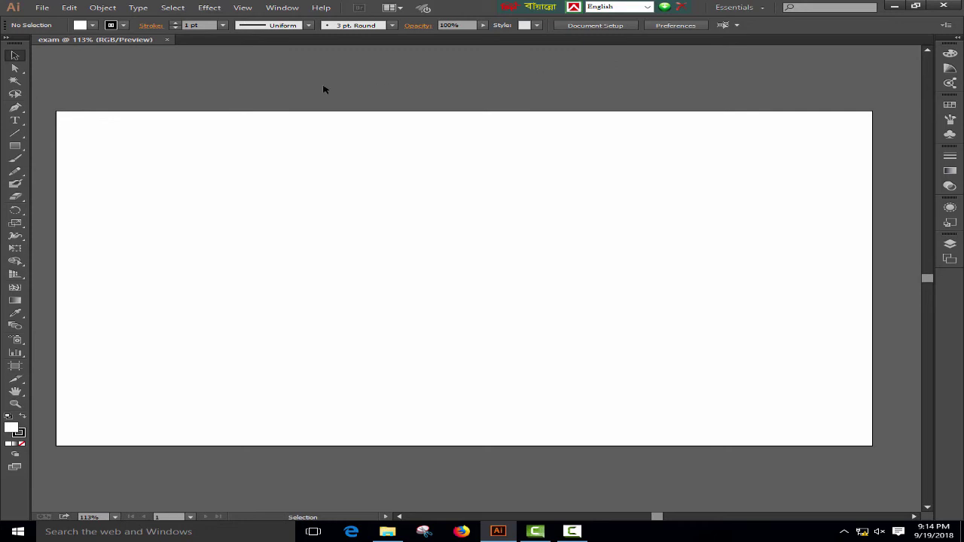
# Close exam and create Untitled-2 via File > New, keeping the Web profile.
pyautogui.click(166, 40)
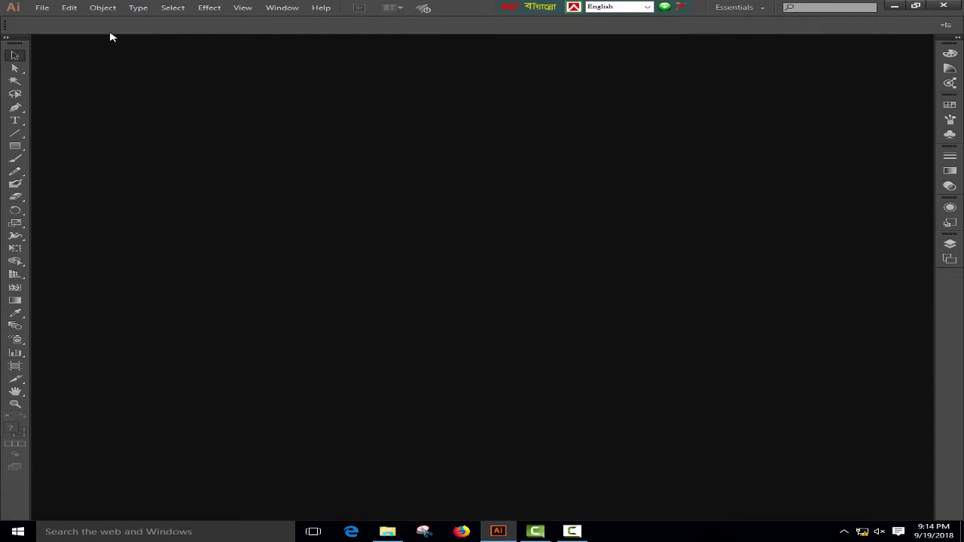
pyautogui.click(42, 8)
pyautogui.click(61, 21)
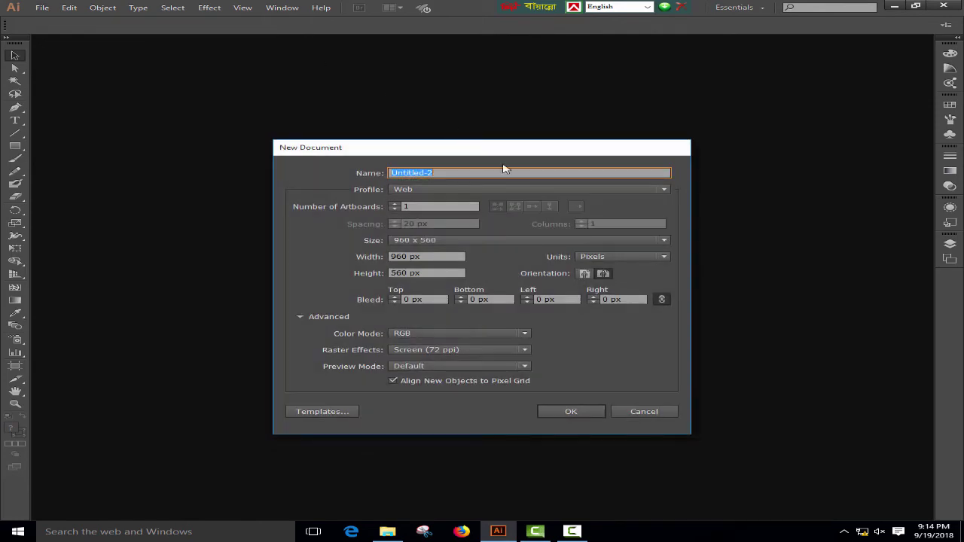
pyautogui.click(572, 414)
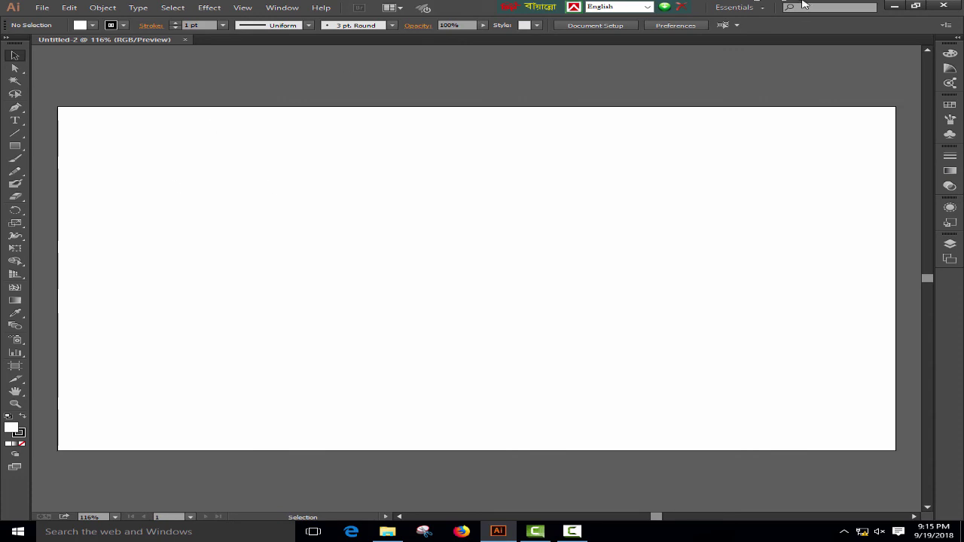
pyautogui.click(574, 531)
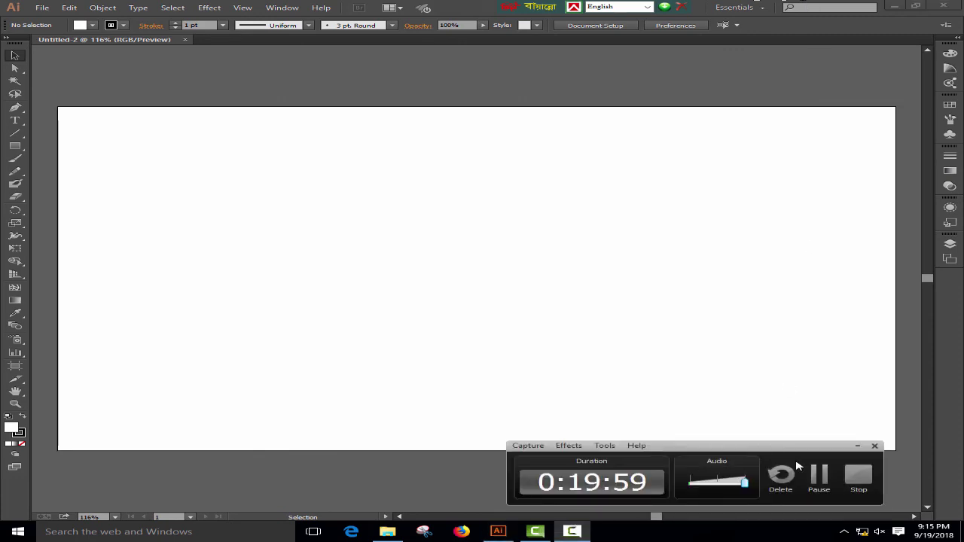